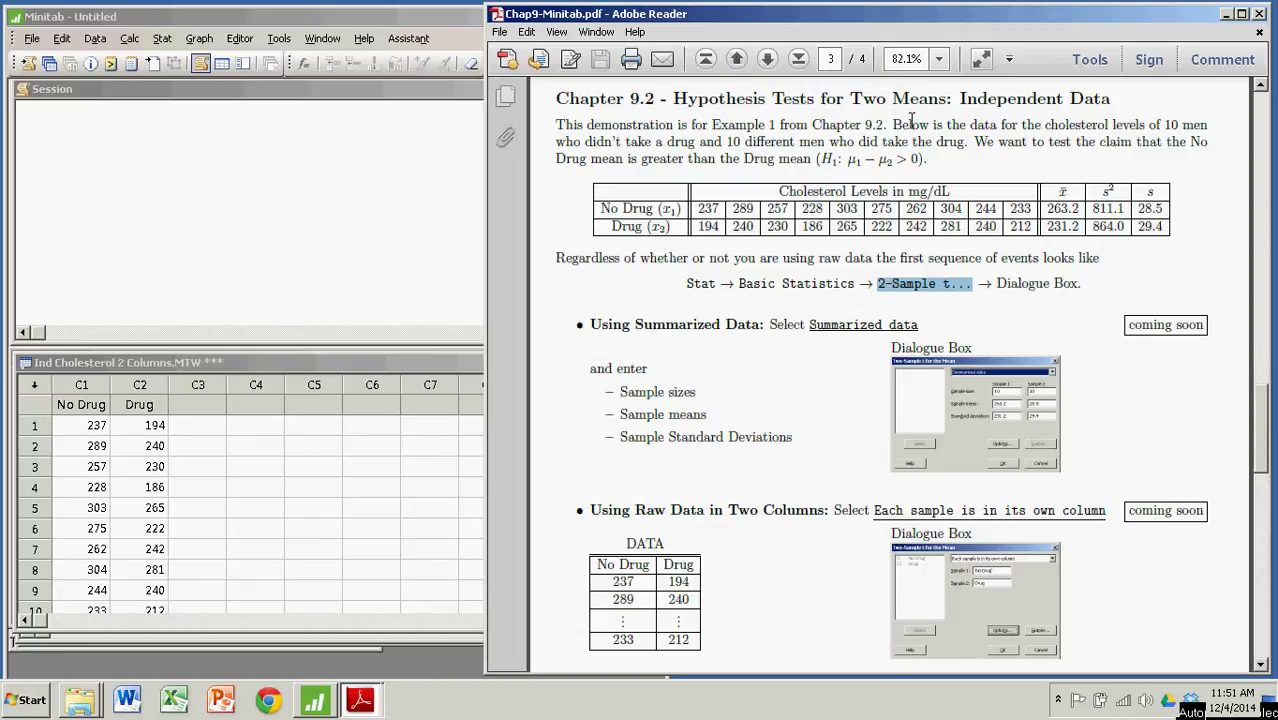
In the PDF handout, highlight the Independent Data, Using Raw Data in Two Columns and Example 1 references
{"action": "left_click_drag", "start_coordinate": [959, 99], "coordinate": [1103, 97]}
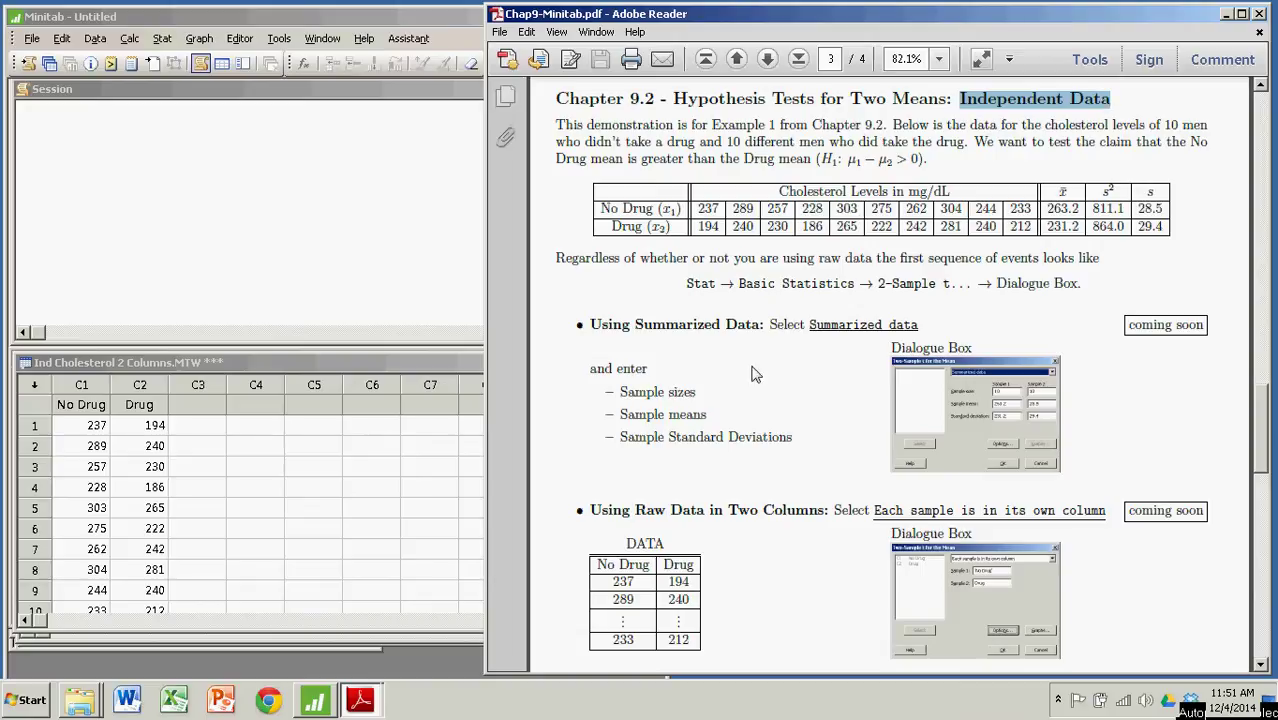
{"action": "scroll", "coordinate": [747, 370], "scroll_direction": "down", "scroll_amount": 3}
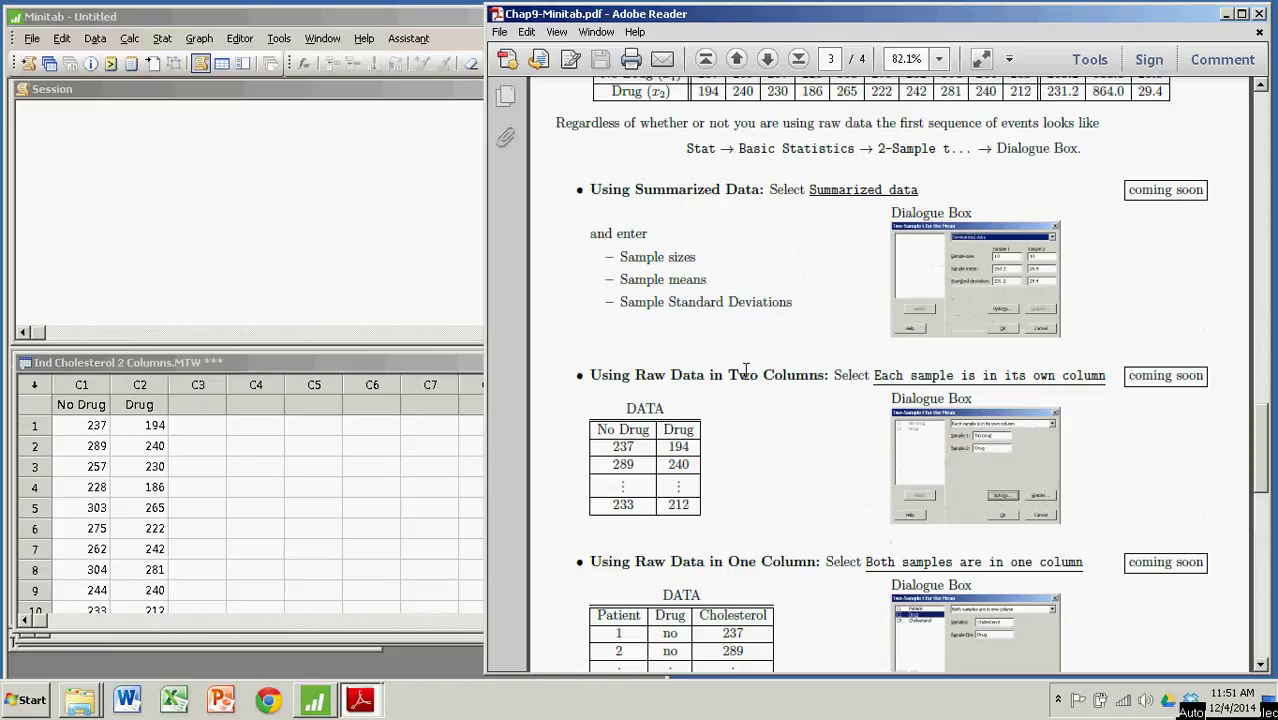
{"action": "left_click_drag", "start_coordinate": [592, 375], "coordinate": [793, 373]}
{"action": "scroll", "coordinate": [811, 344], "scroll_direction": "up", "scroll_amount": 2}
{"action": "left_click_drag", "start_coordinate": [591, 280], "coordinate": [746, 280]}
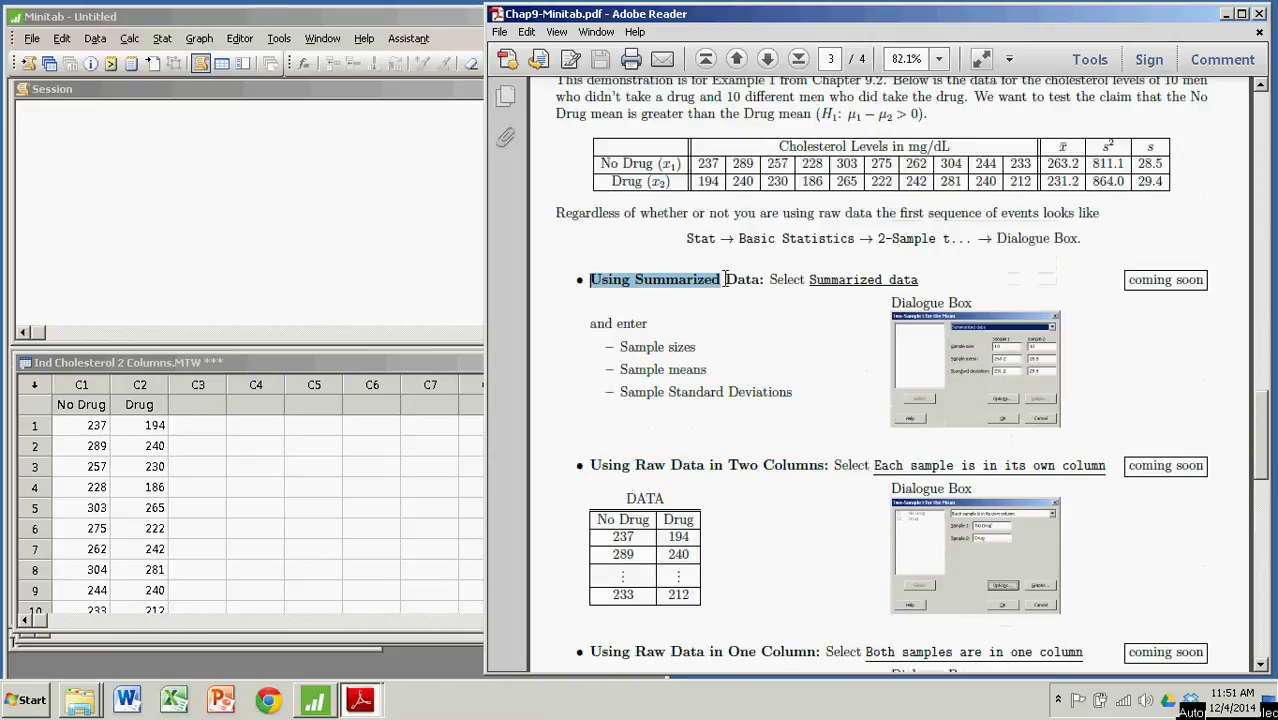
{"action": "scroll", "coordinate": [778, 330], "scroll_direction": "up", "scroll_amount": 2}
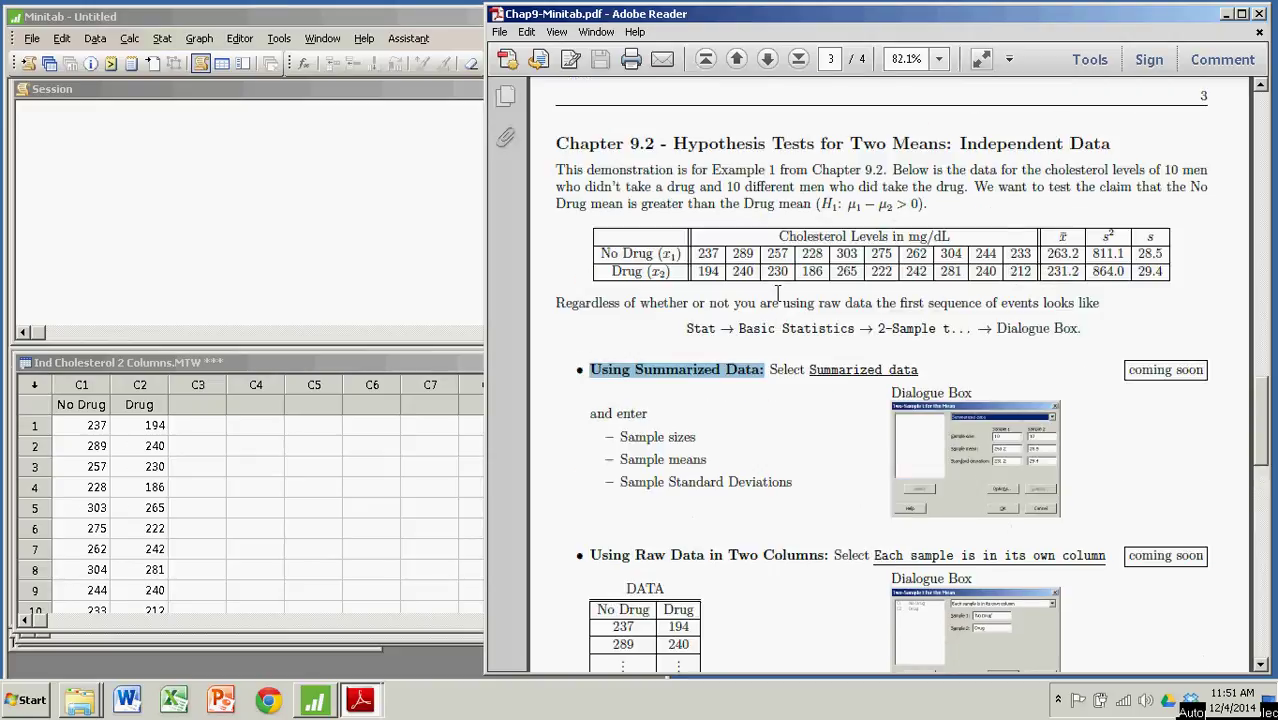
{"action": "left_click", "coordinate": [779, 188]}
{"action": "left_click_drag", "start_coordinate": [711, 171], "coordinate": [886, 170]}
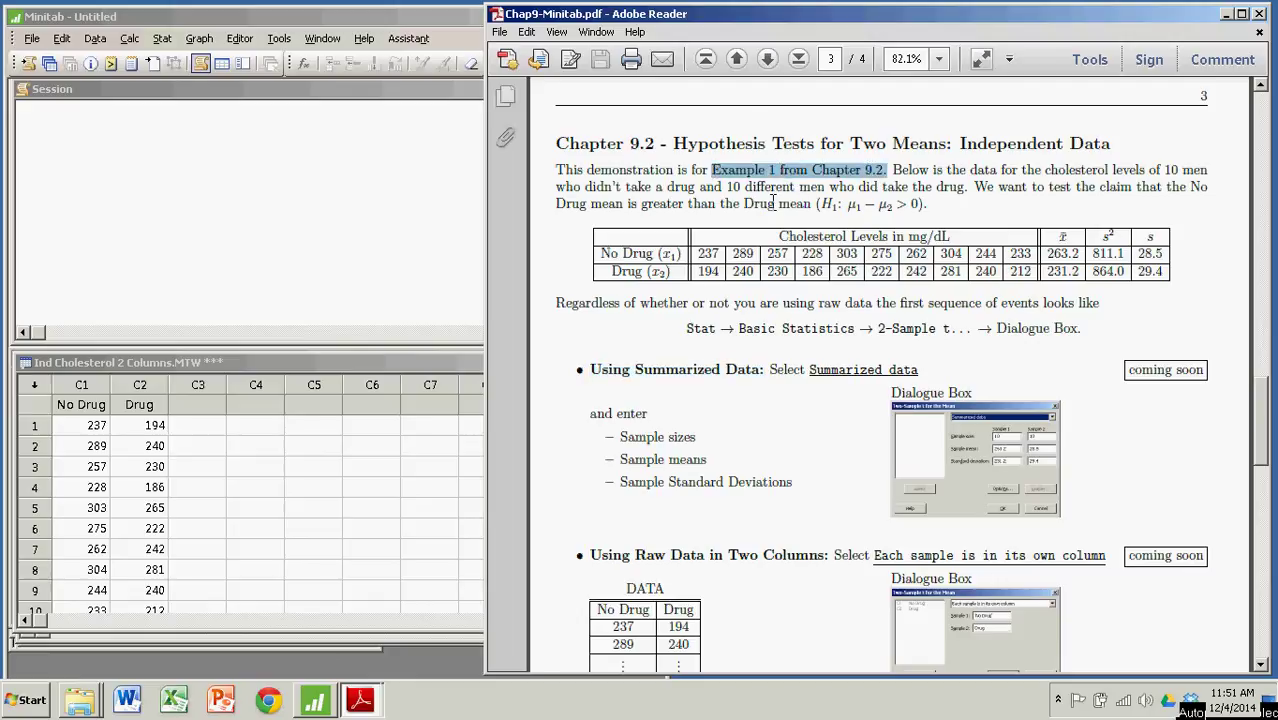
{"action": "left_click", "coordinate": [771, 200]}
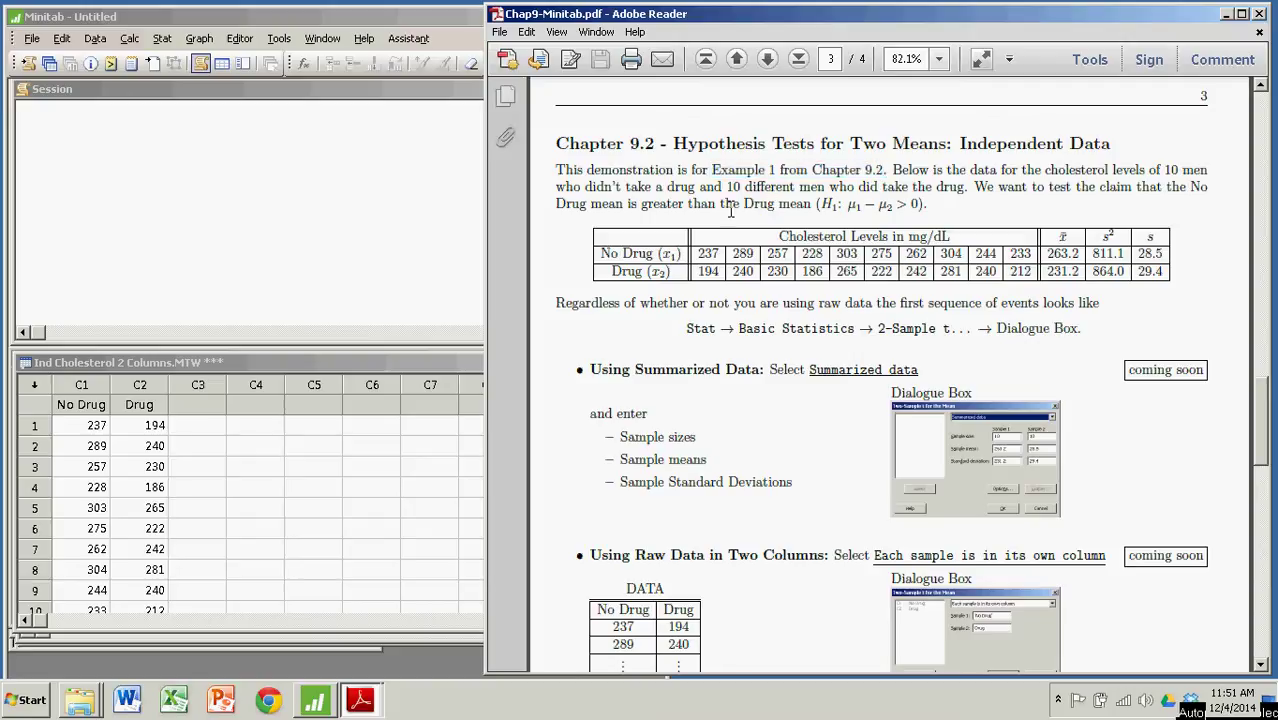
Highlight the No Drug and Drug cholesterol values, the μ1 − μ2 hypothesis, and the Stat → Basic Statistics steps
{"action": "left_click_drag", "start_coordinate": [699, 253], "coordinate": [1022, 259]}
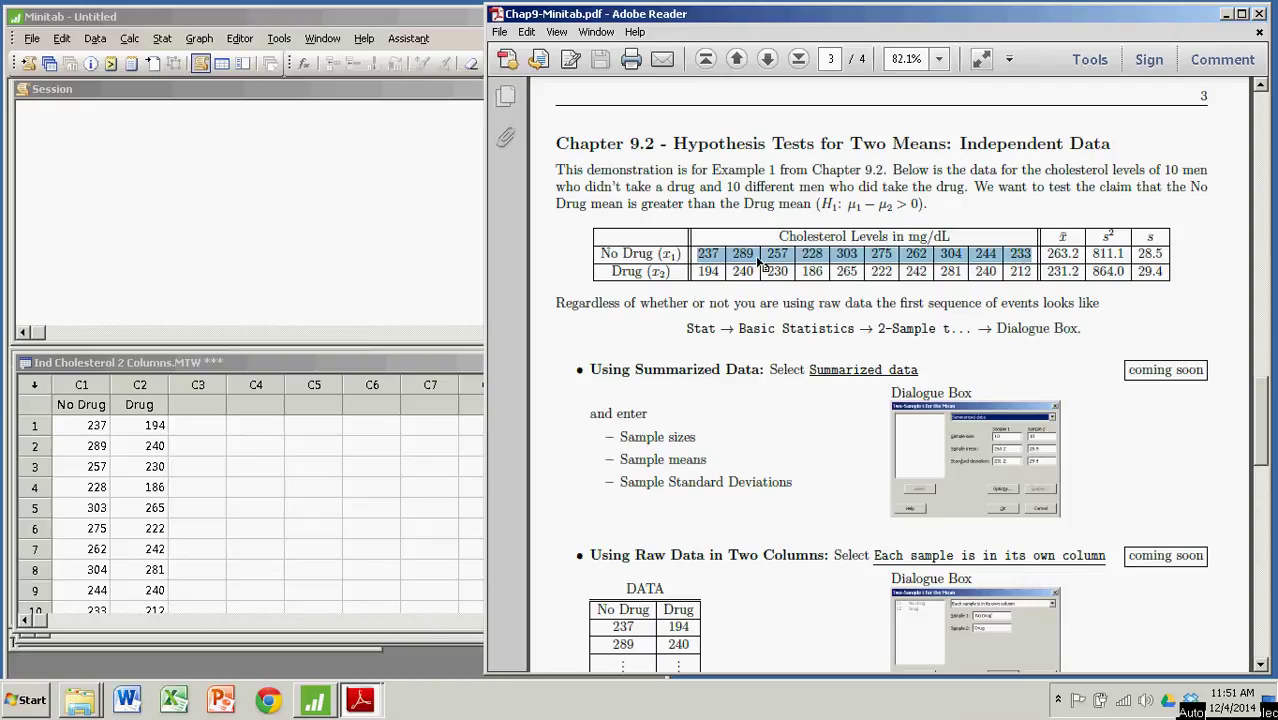
{"action": "left_click_drag", "start_coordinate": [701, 271], "coordinate": [1018, 275]}
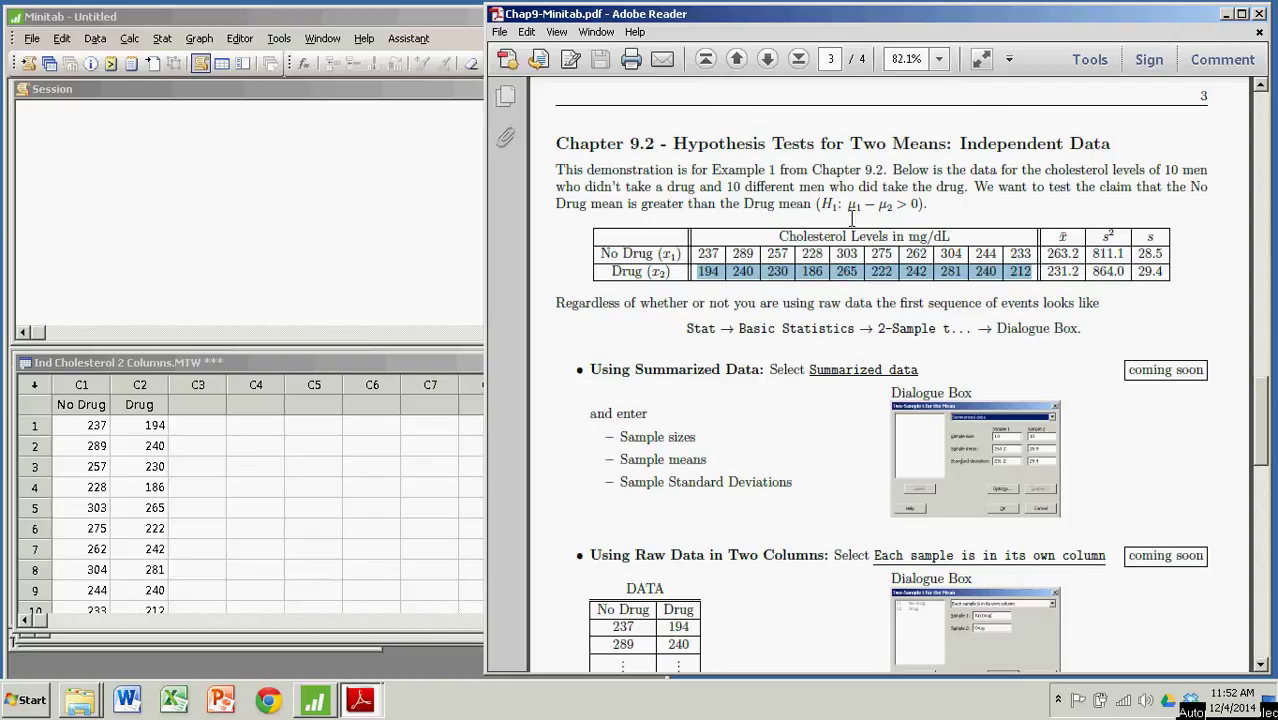
{"action": "left_click_drag", "start_coordinate": [847, 204], "coordinate": [858, 205]}
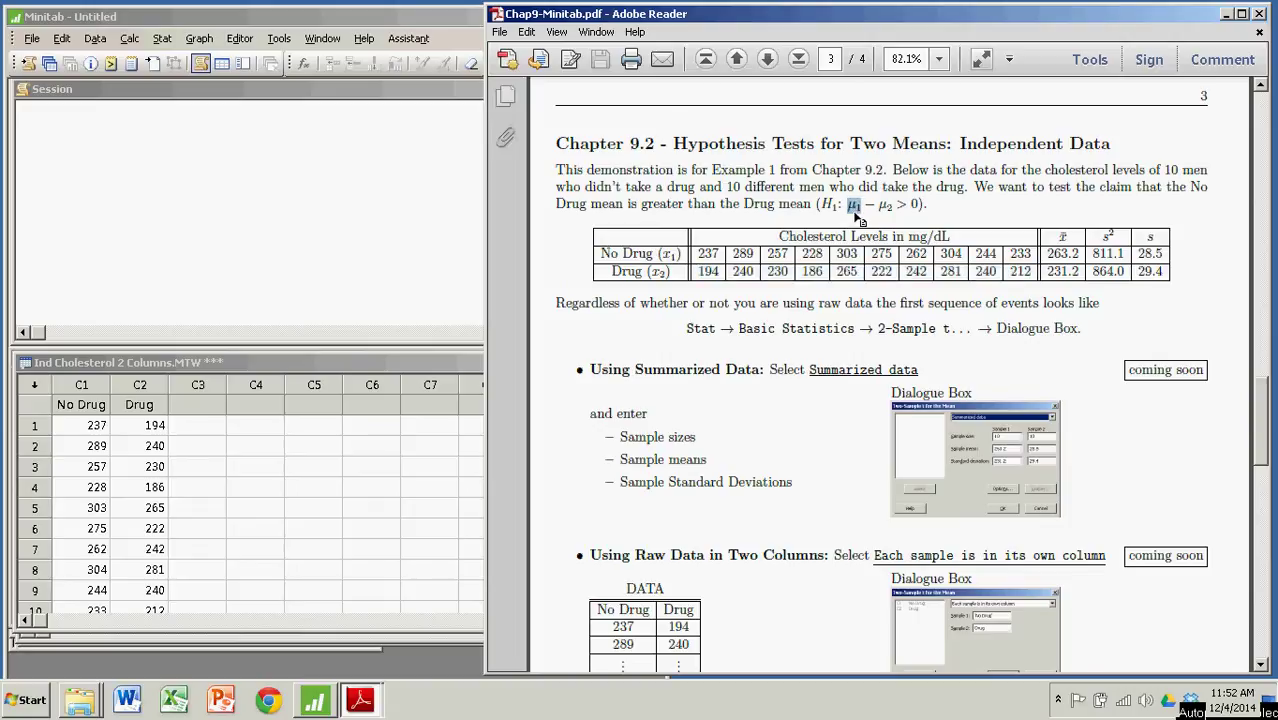
{"action": "left_click_drag", "start_coordinate": [890, 204], "coordinate": [879, 205]}
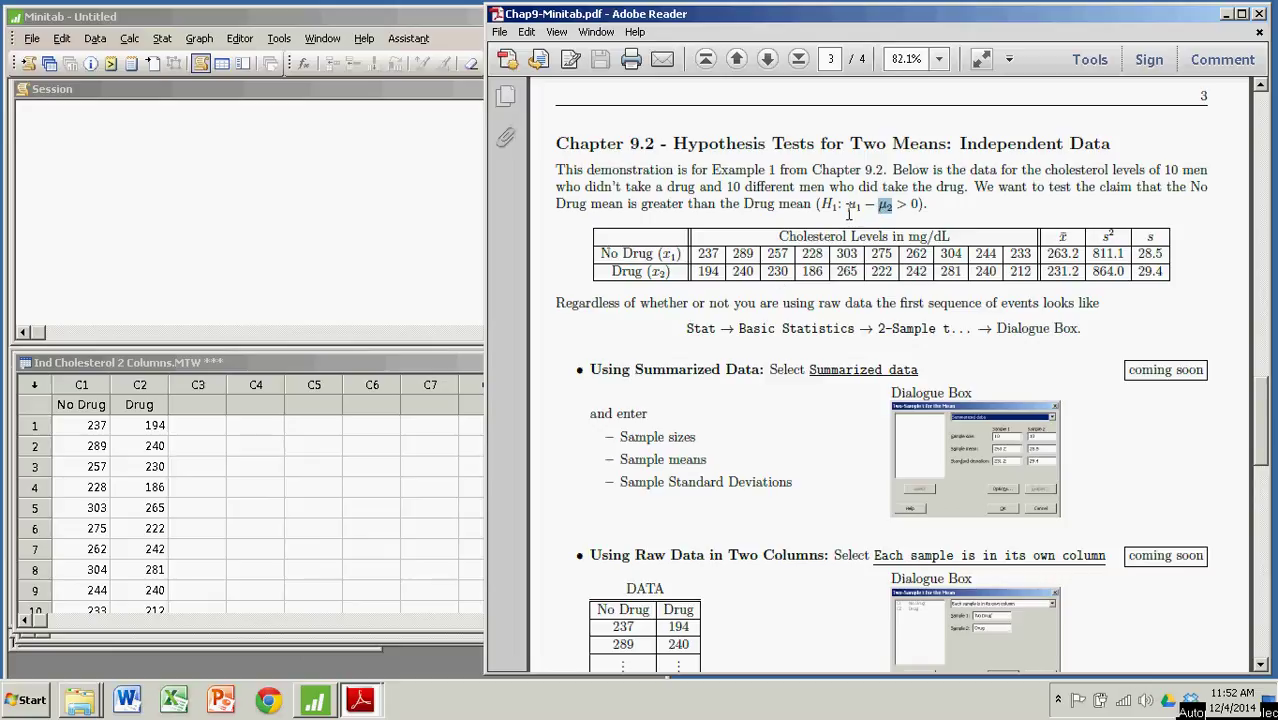
{"action": "left_click_drag", "start_coordinate": [848, 208], "coordinate": [918, 205]}
{"action": "left_click_drag", "start_coordinate": [687, 330], "coordinate": [907, 330]}
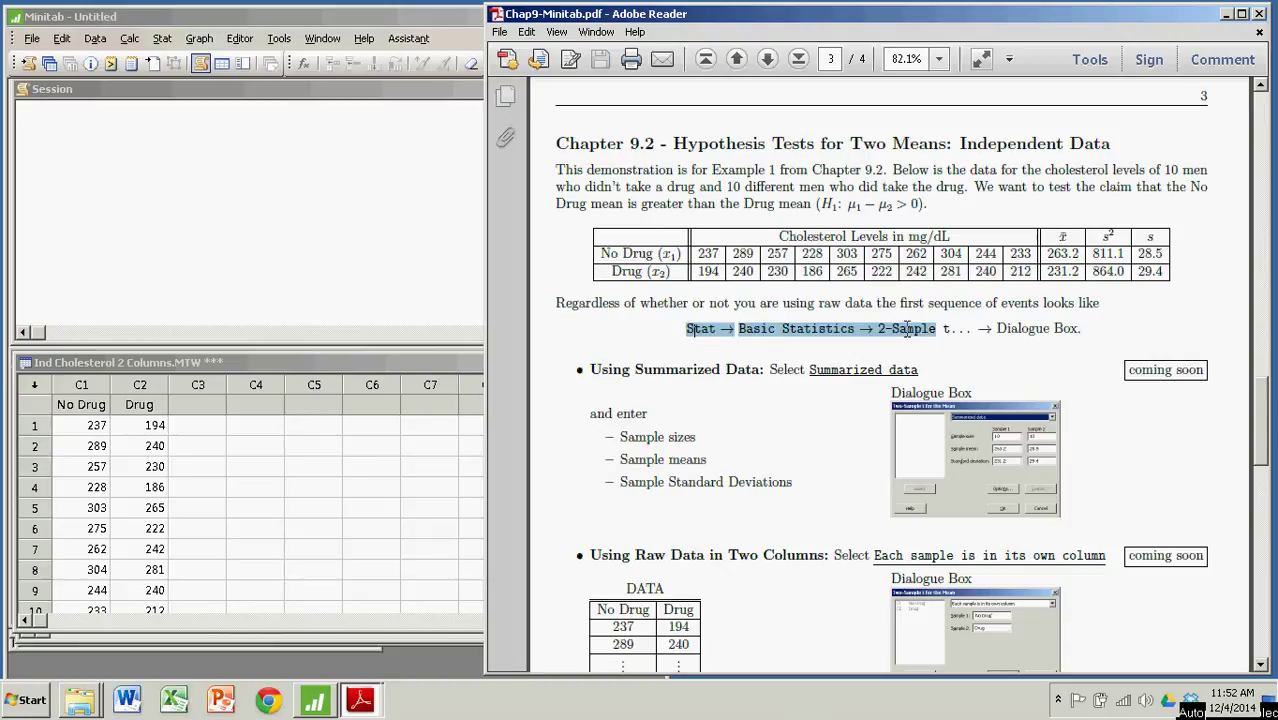
In Minitab, open Stat > Basic Statistics > 2-Sample t and switch its input to Summarized data
{"action": "left_click", "coordinate": [408, 12]}
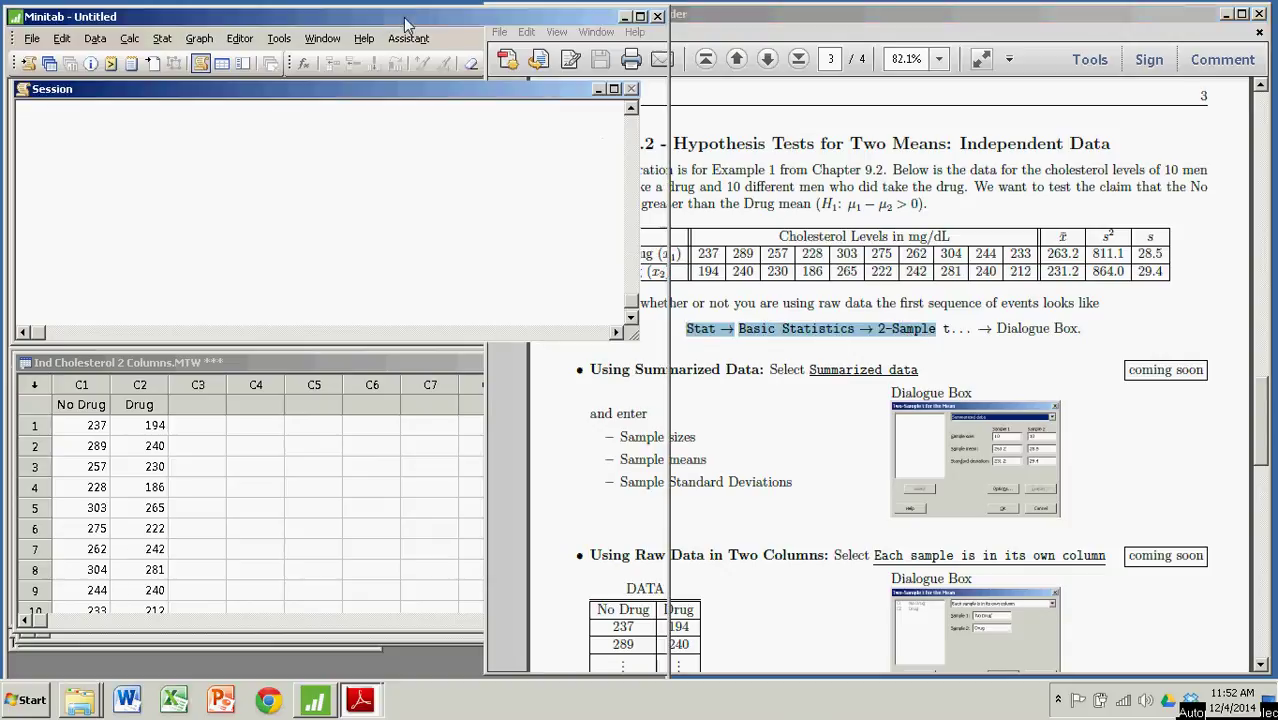
{"action": "left_click", "coordinate": [167, 41]}
{"action": "mouse_move", "coordinate": [205, 62]}
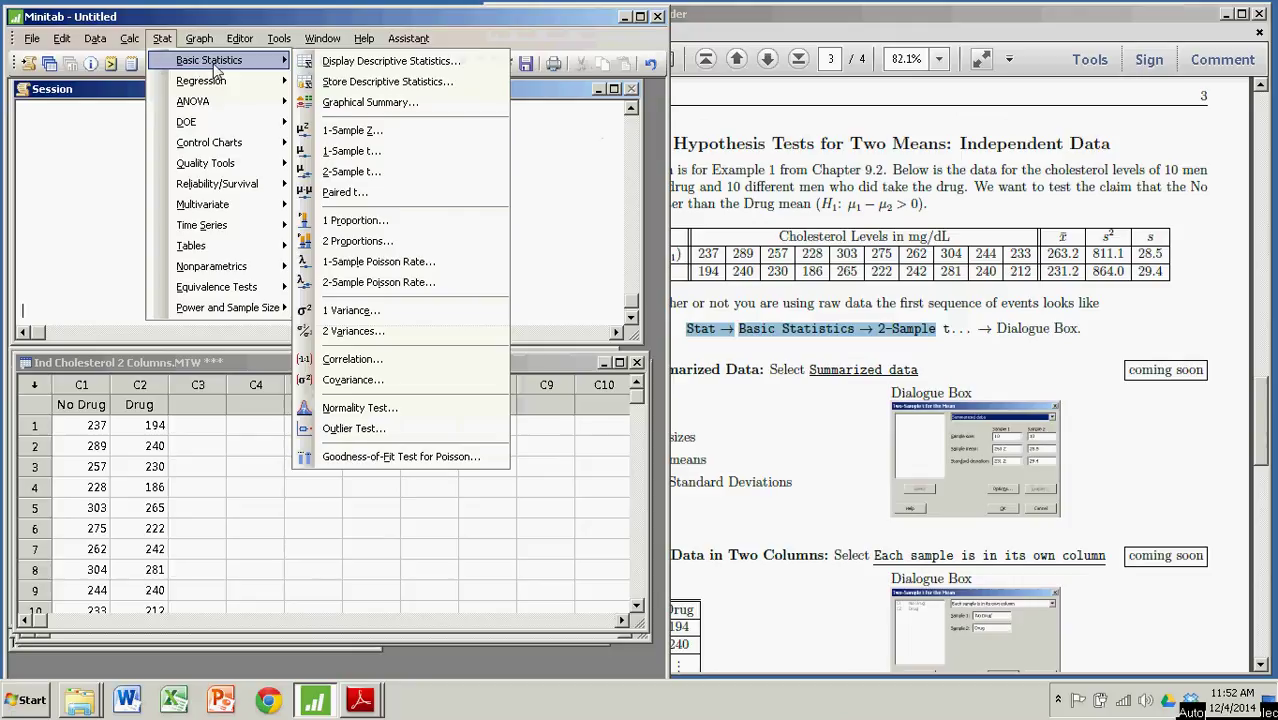
{"action": "left_click", "coordinate": [350, 172]}
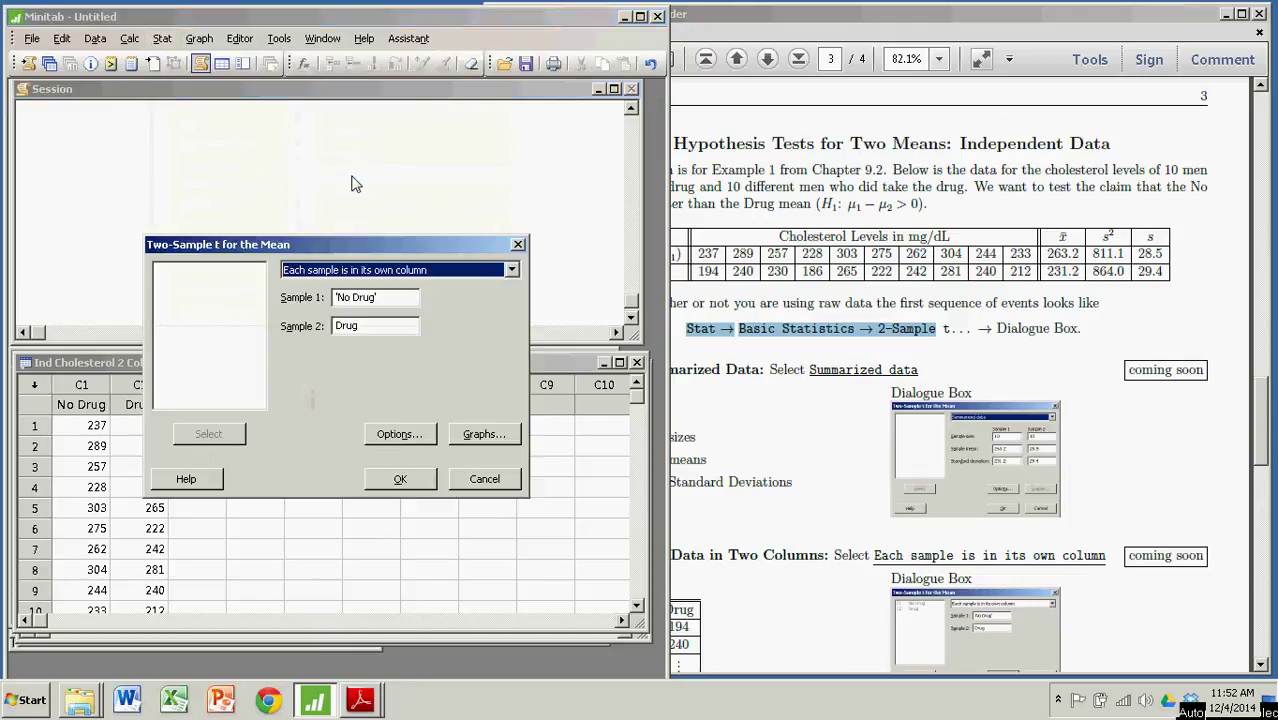
{"action": "left_click_drag", "start_coordinate": [354, 247], "coordinate": [456, 133]}
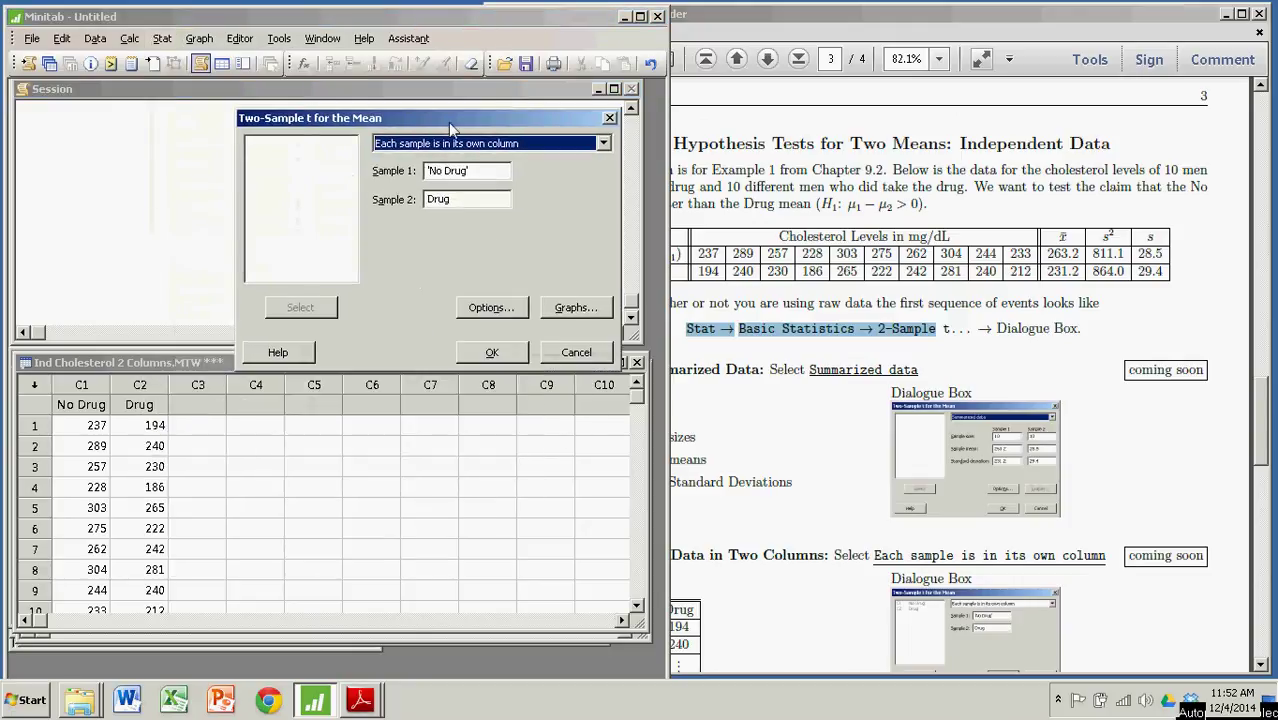
{"action": "left_click", "coordinate": [602, 144]}
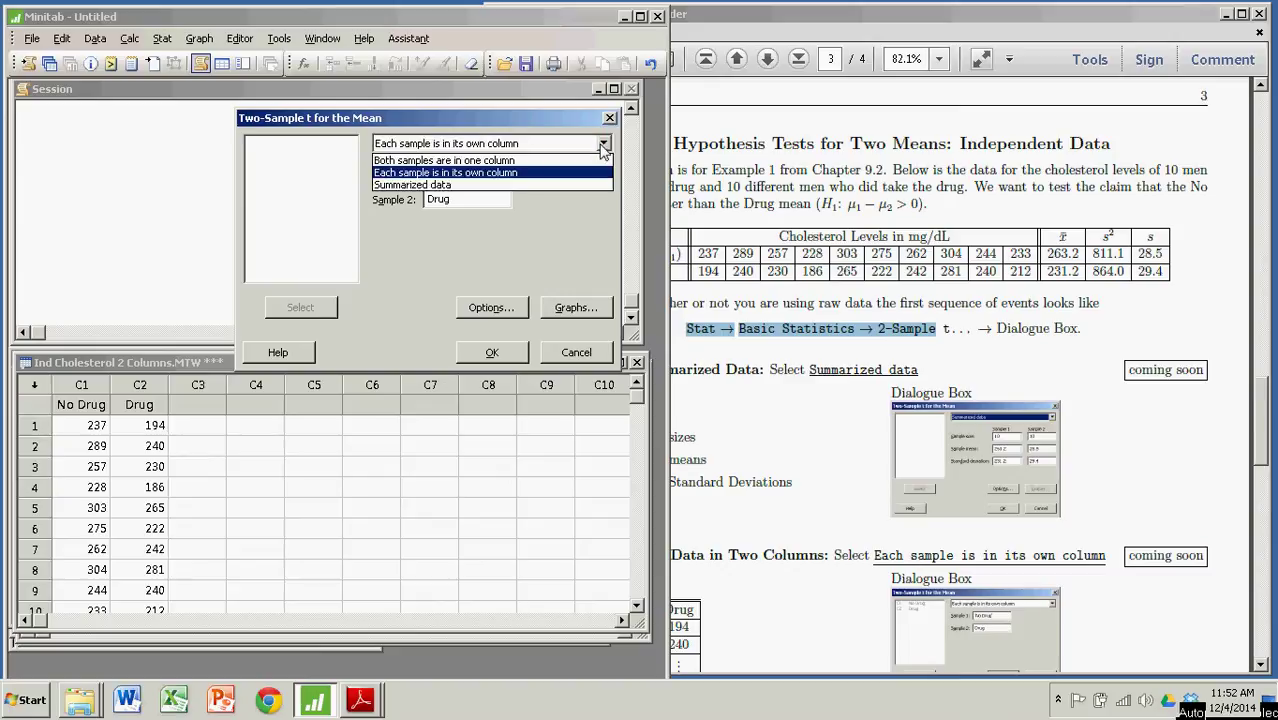
{"action": "left_click", "coordinate": [432, 186]}
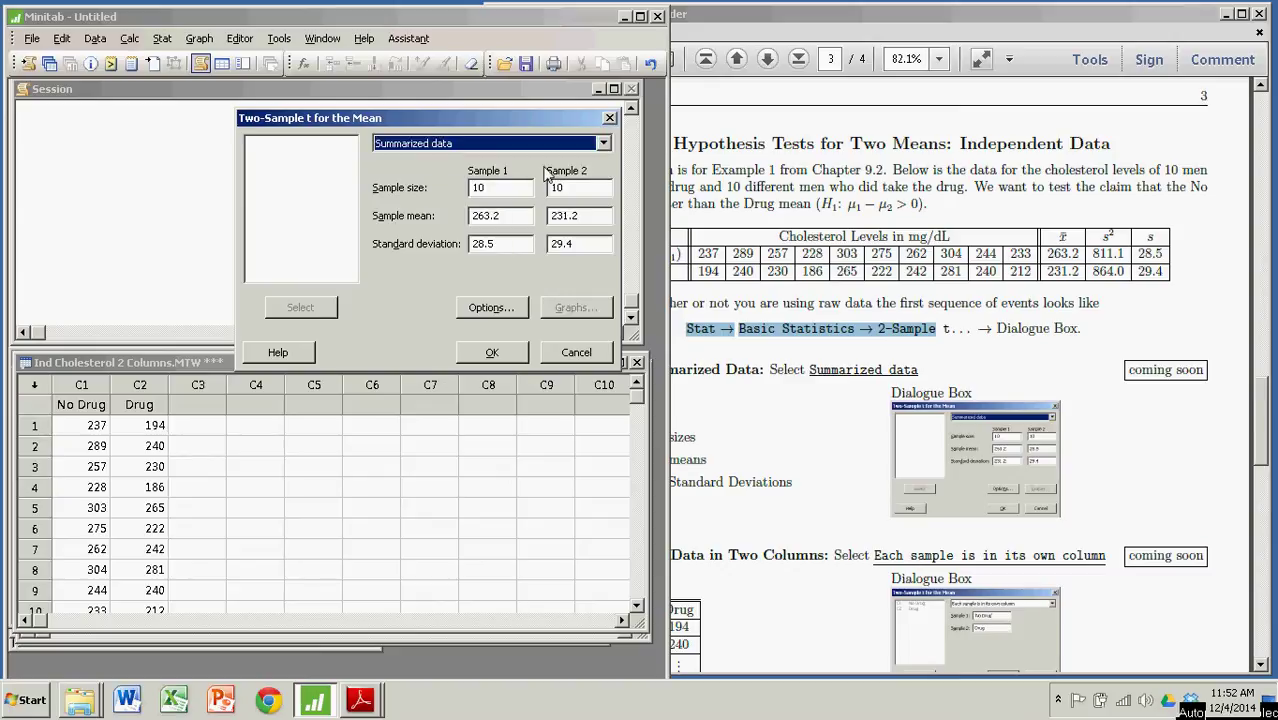
{"action": "left_click", "coordinate": [930, 173]}
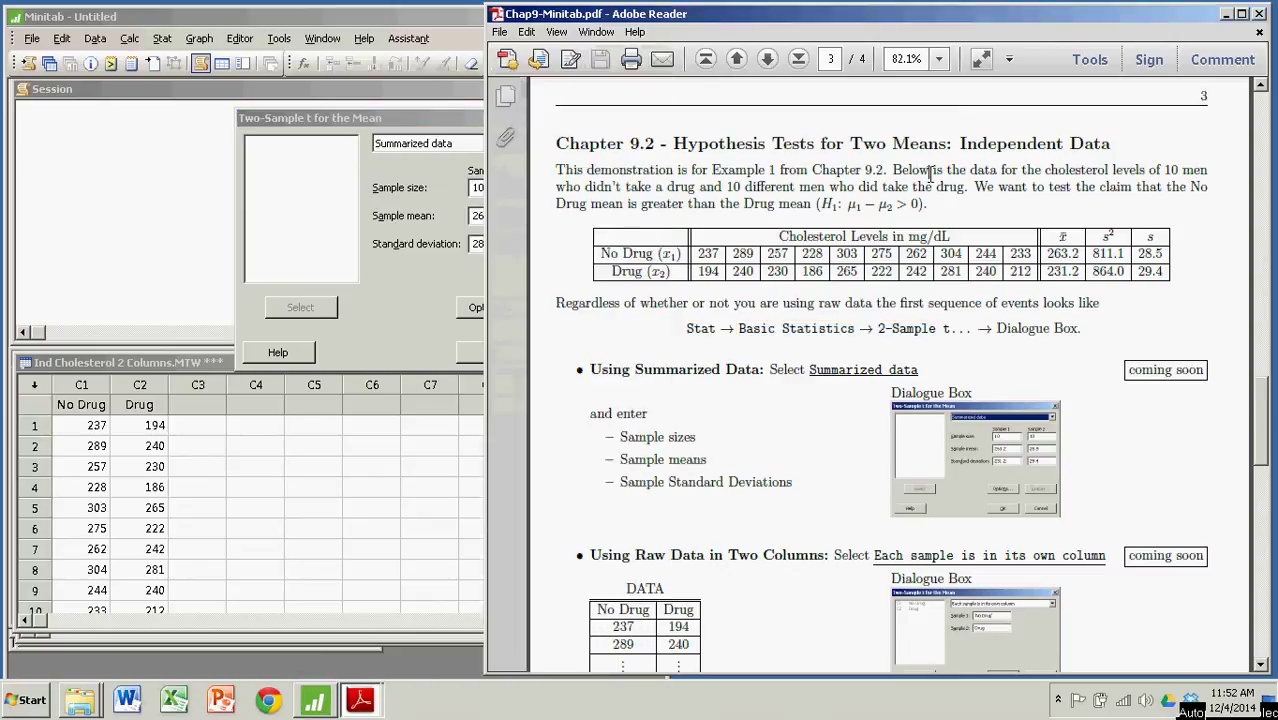
{"action": "left_click", "coordinate": [401, 17]}
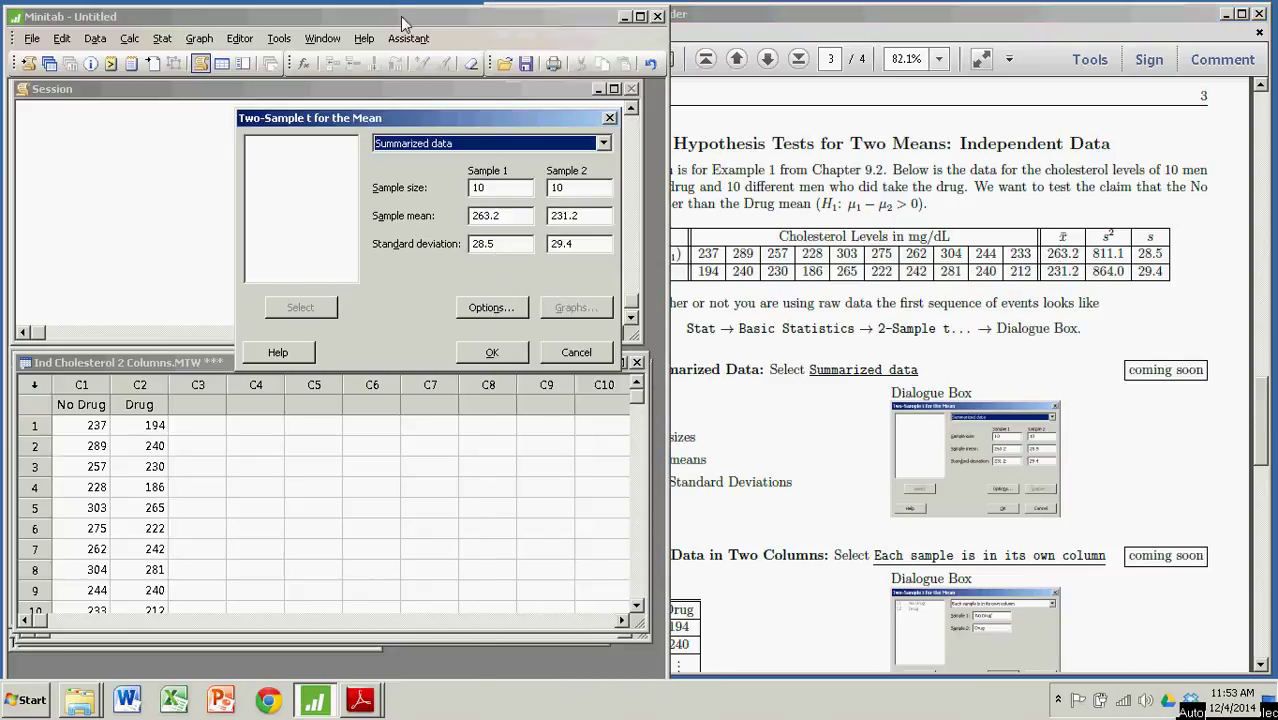
{"action": "left_click", "coordinate": [605, 144]}
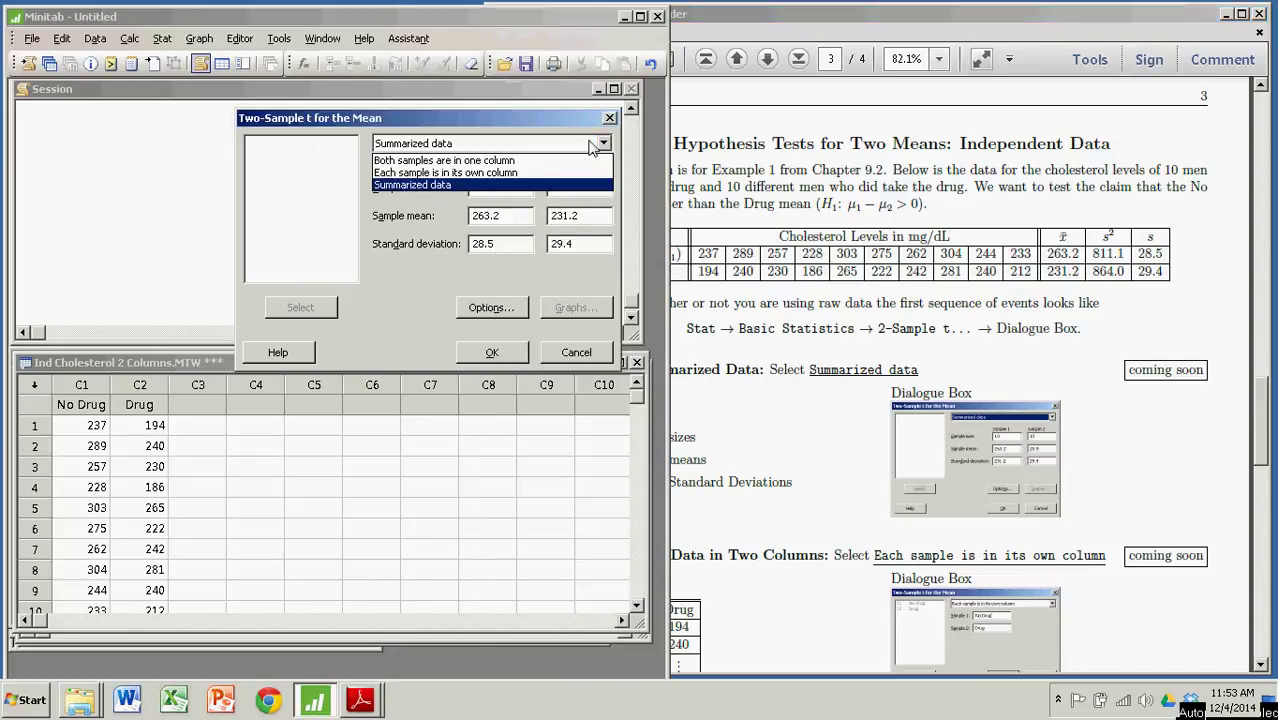
Switch the dialog to 'Each sample is in its own column' and clear the Sample 1 entry
{"action": "left_click", "coordinate": [460, 173]}
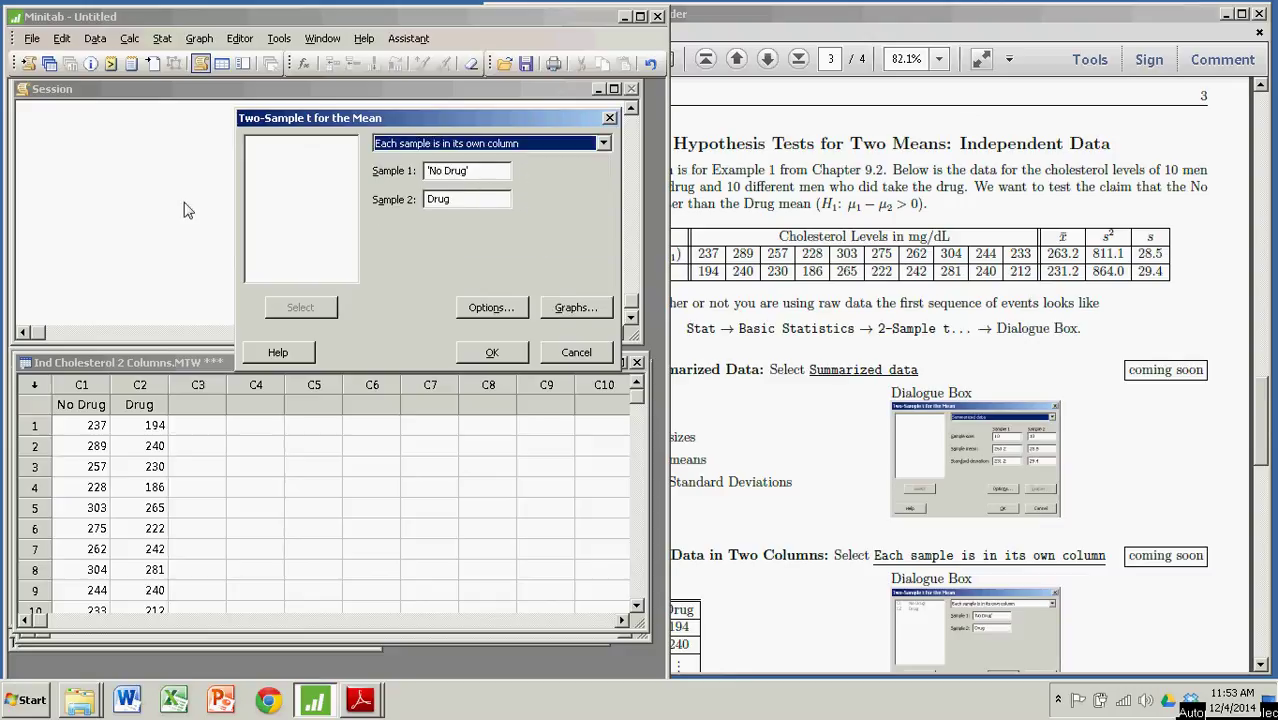
{"action": "left_click", "coordinate": [122, 363]}
{"action": "left_click", "coordinate": [481, 172]}
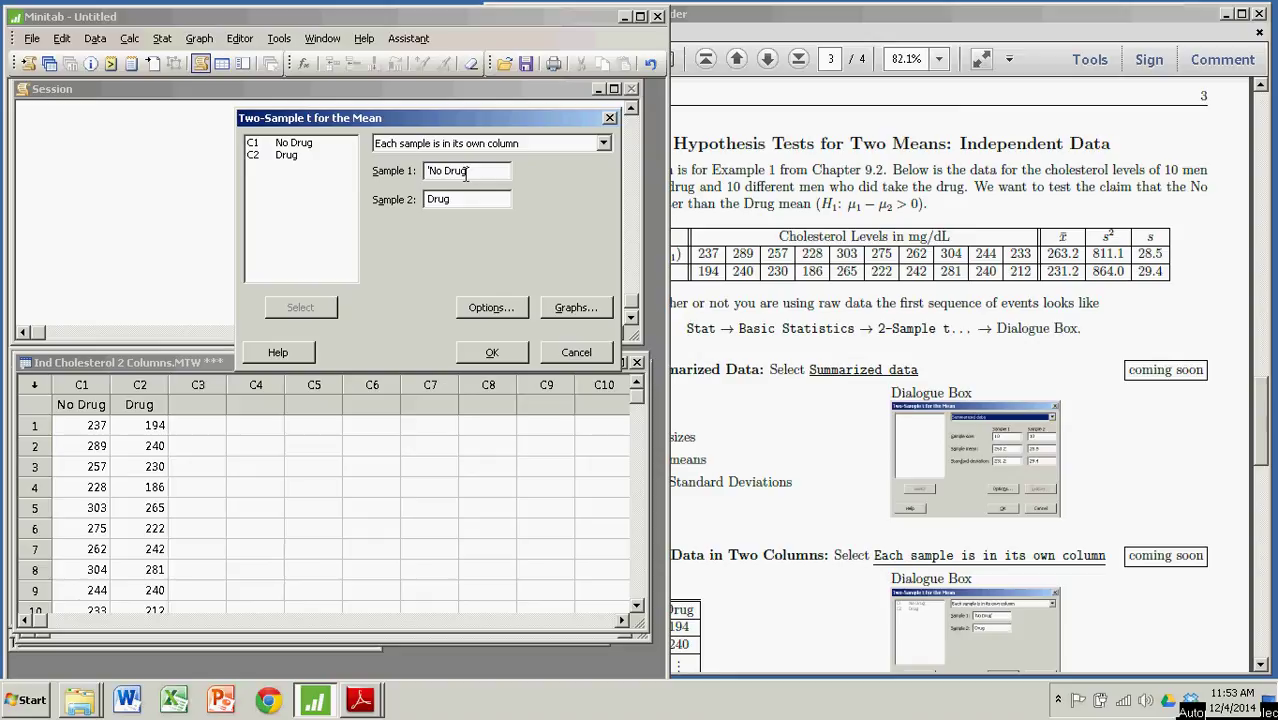
{"action": "key", "text": "BackSpace"}
{"action": "key", "text": "BackSpace"}
{"action": "key", "text": "BackSpace"}
{"action": "key", "text": "BackSpace"}
{"action": "key", "text": "BackSpace"}
{"action": "key", "text": "BackSpace"}
{"action": "key", "text": "BackSpace"}
{"action": "key", "text": "BackSpace"}
{"action": "key", "text": "BackSpace"}
{"action": "left_click", "coordinate": [469, 202]}
Assign the No Drug column as Sample 1 and the Drug column as Sample 2
{"action": "left_click", "coordinate": [292, 144]}
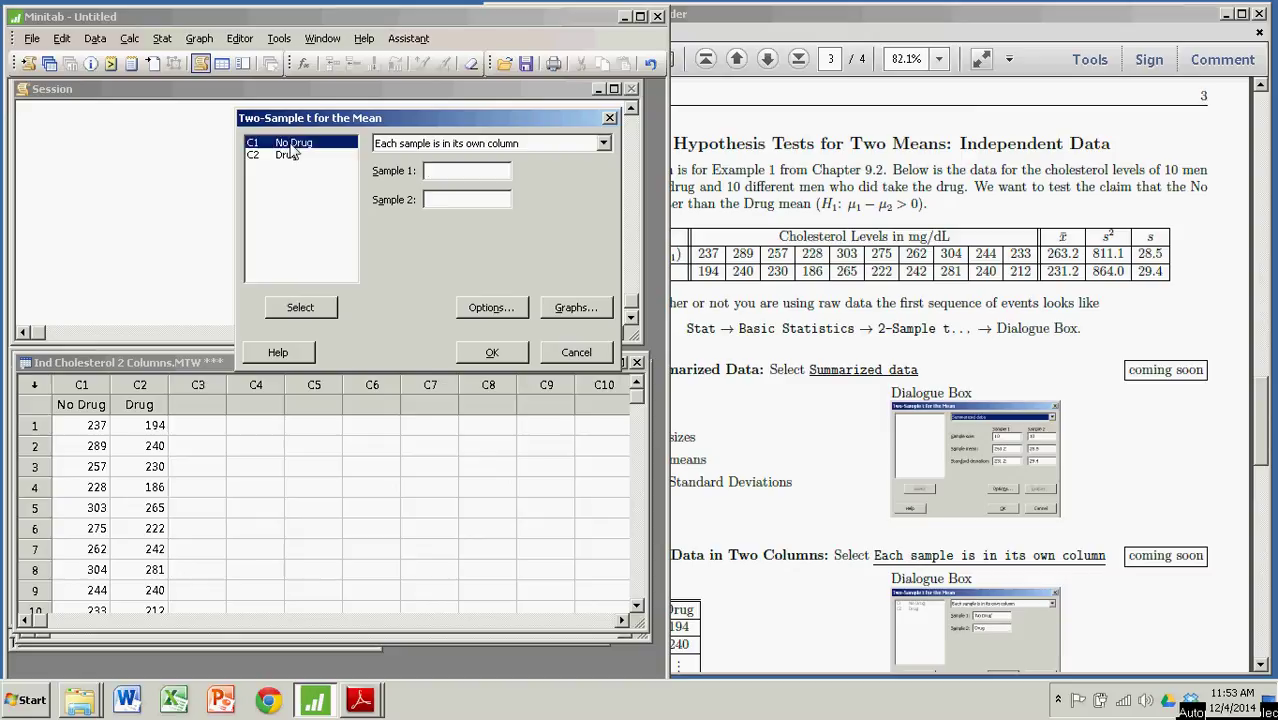
{"action": "left_click", "coordinate": [302, 310]}
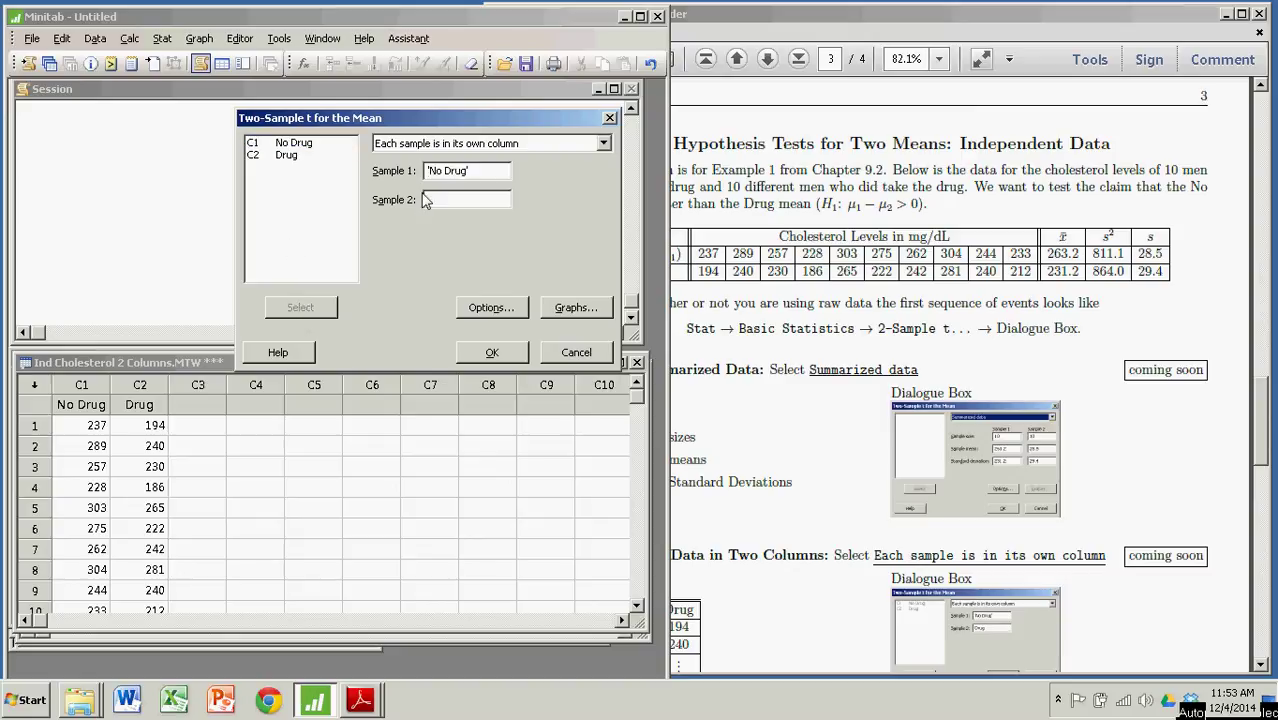
{"action": "left_click", "coordinate": [286, 157]}
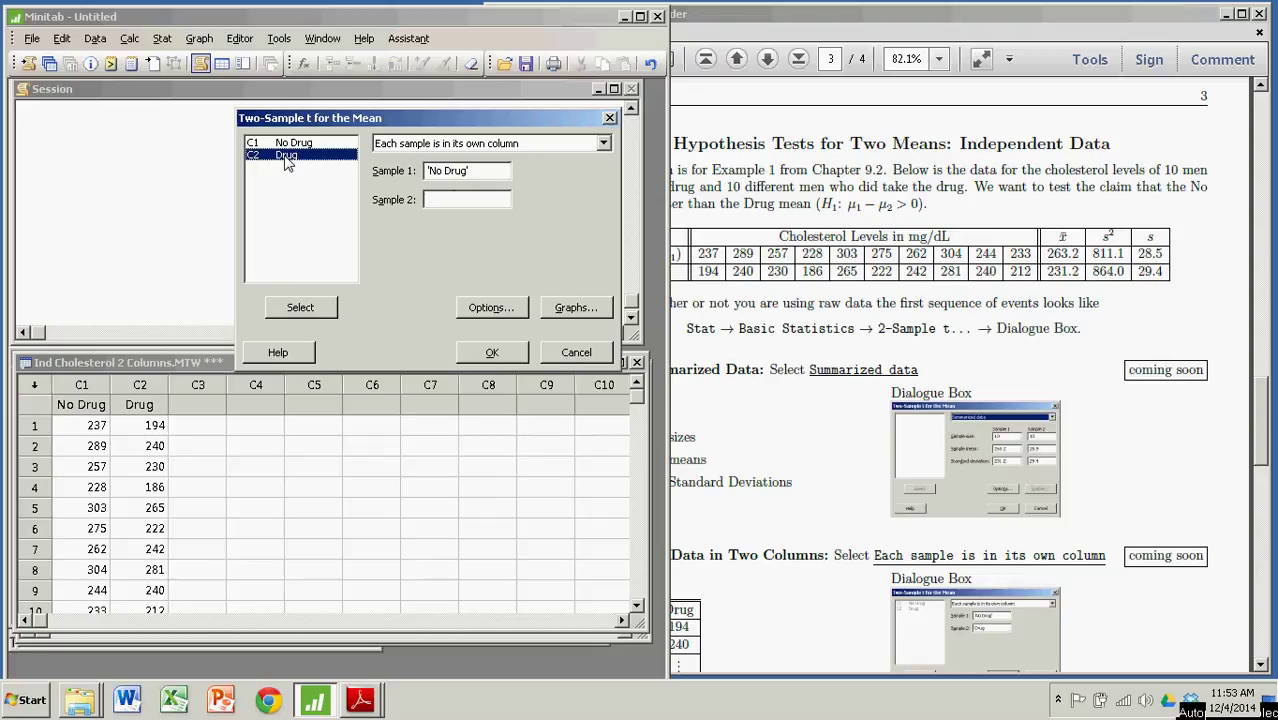
{"action": "left_click", "coordinate": [302, 309]}
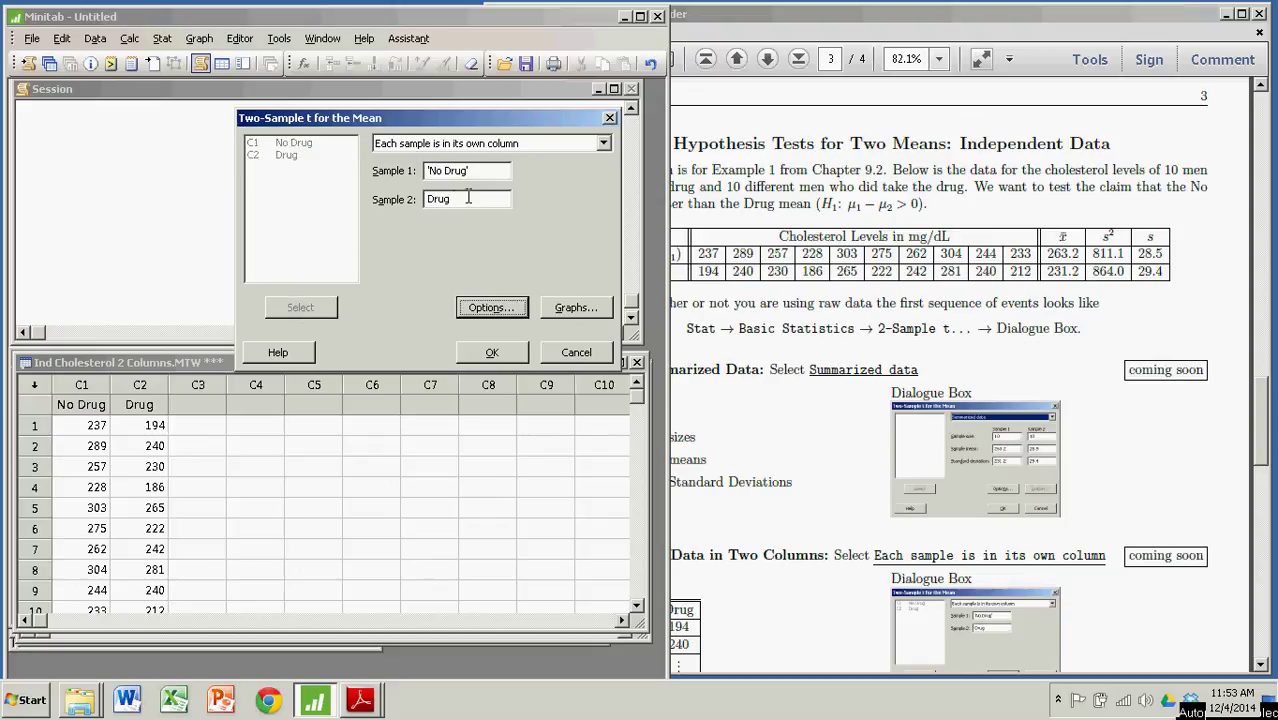
In Options, keep hypothesized difference 0 and set the alternative to 'Difference > hypothesized difference'
{"action": "left_click", "coordinate": [488, 309]}
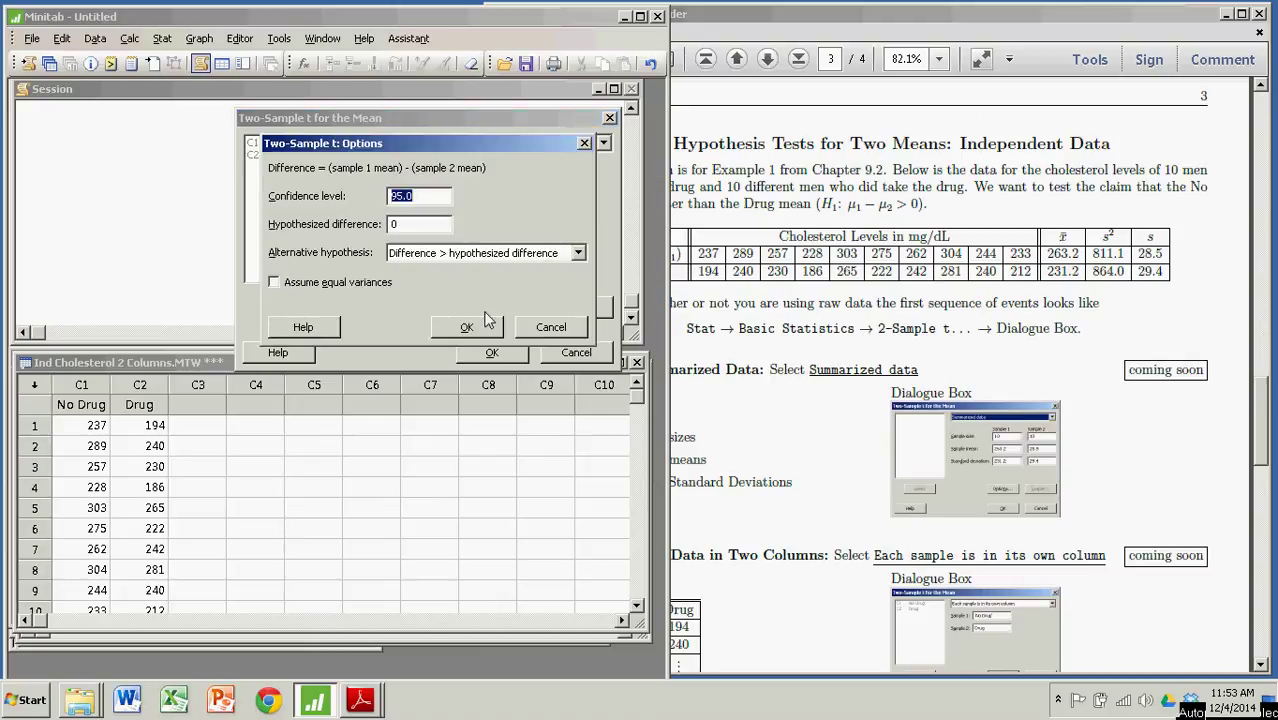
{"action": "left_click", "coordinate": [423, 224]}
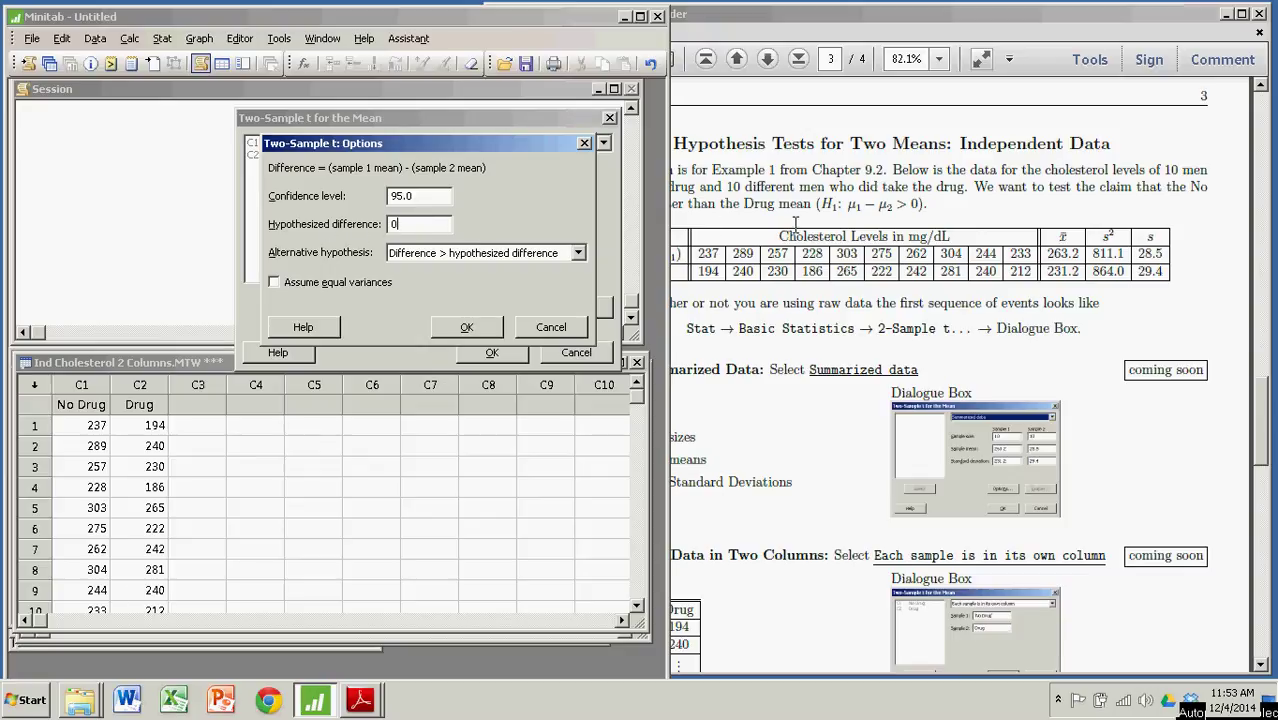
{"action": "left_click", "coordinate": [851, 210]}
{"action": "left_click_drag", "start_coordinate": [848, 207], "coordinate": [928, 207]}
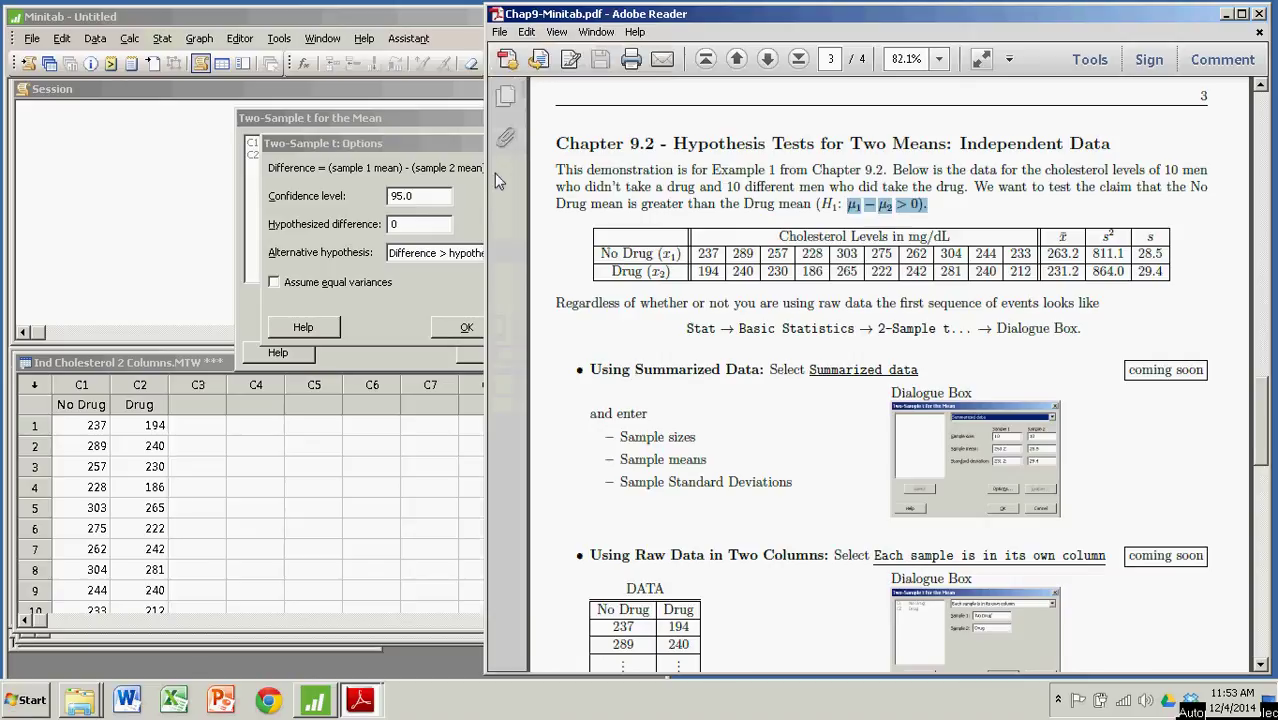
{"action": "left_click", "coordinate": [427, 140]}
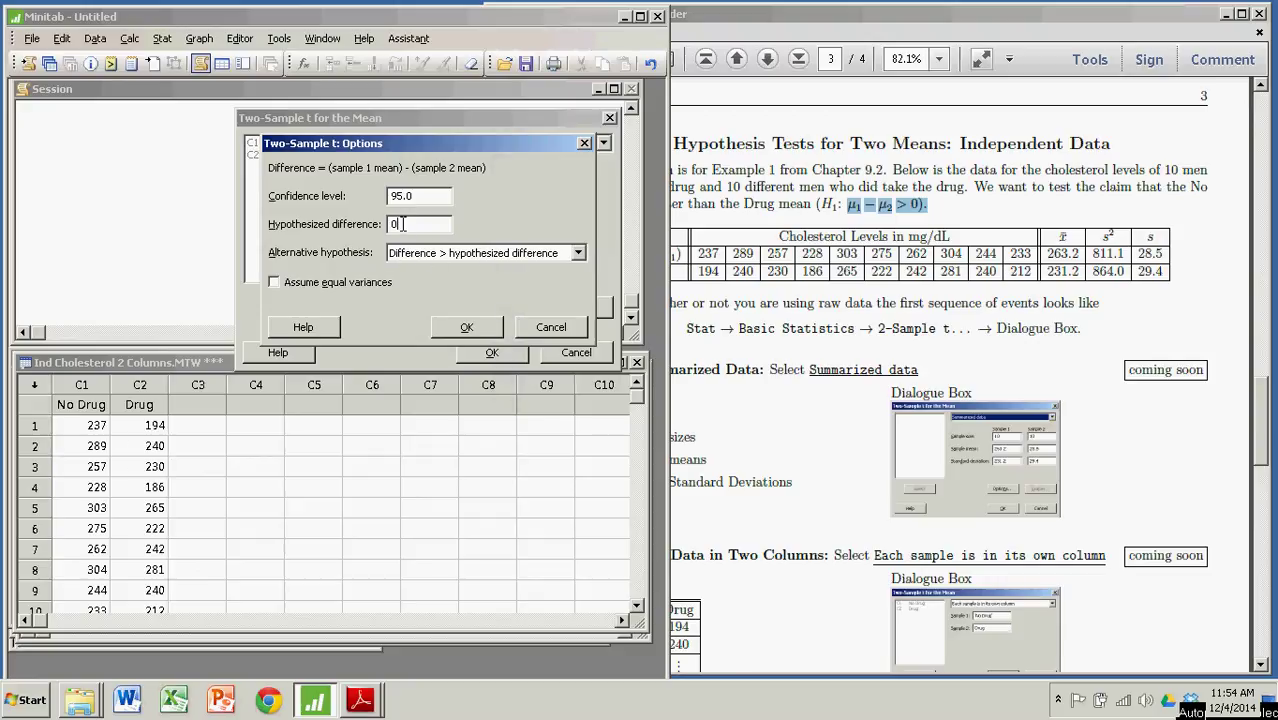
{"action": "left_click", "coordinate": [578, 254]}
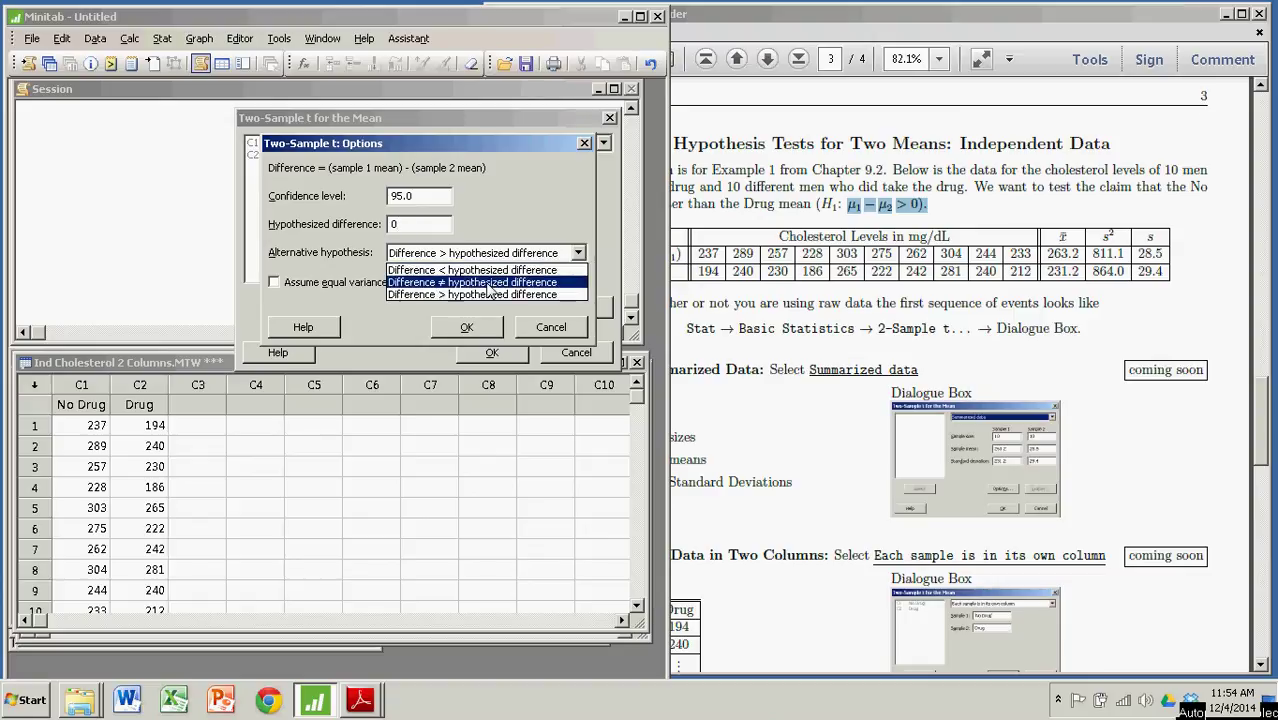
{"action": "left_click", "coordinate": [484, 295]}
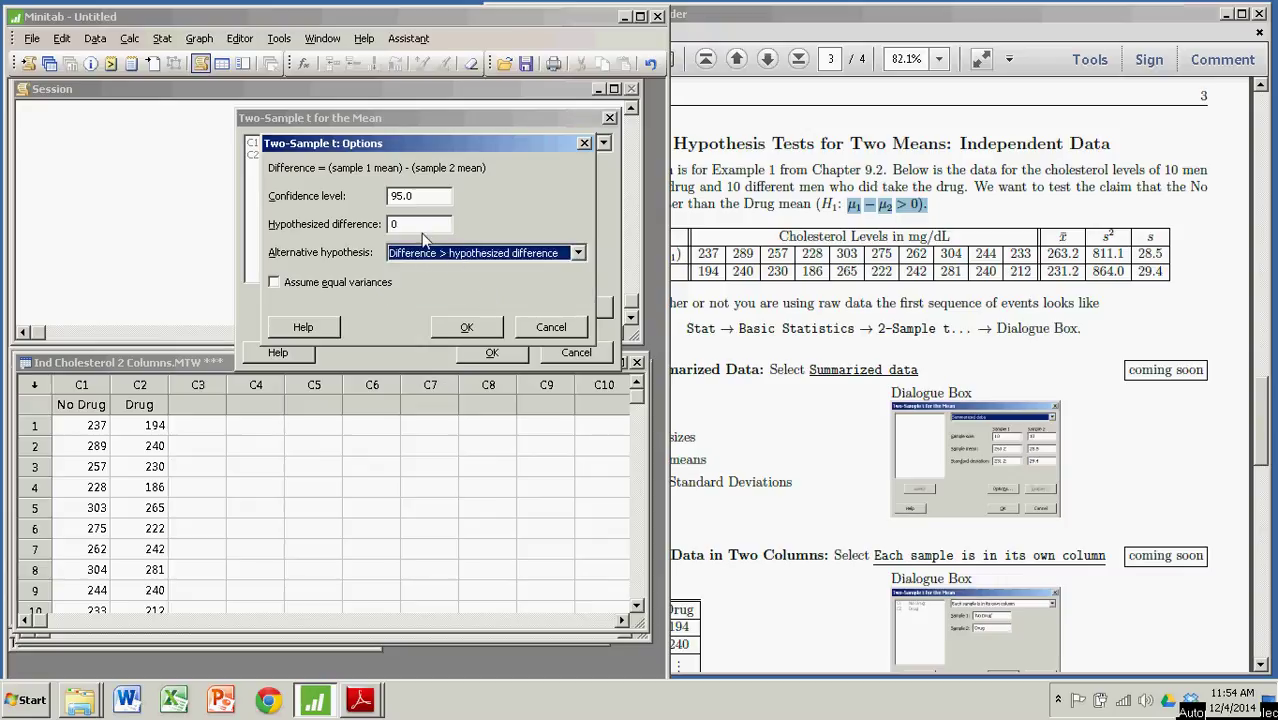
{"action": "left_click", "coordinate": [470, 327]}
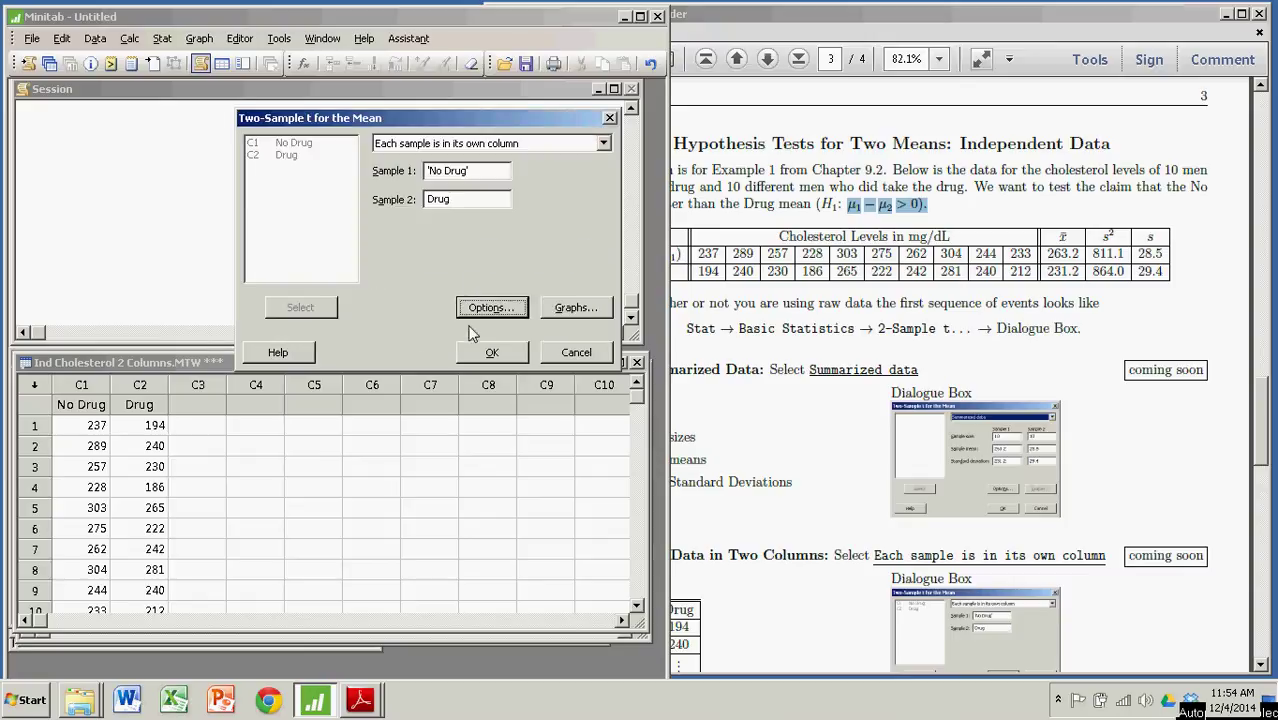
Run the test and highlight the summary statistics for No Drug and Drug (sample sizes 10)
{"action": "left_click", "coordinate": [491, 353]}
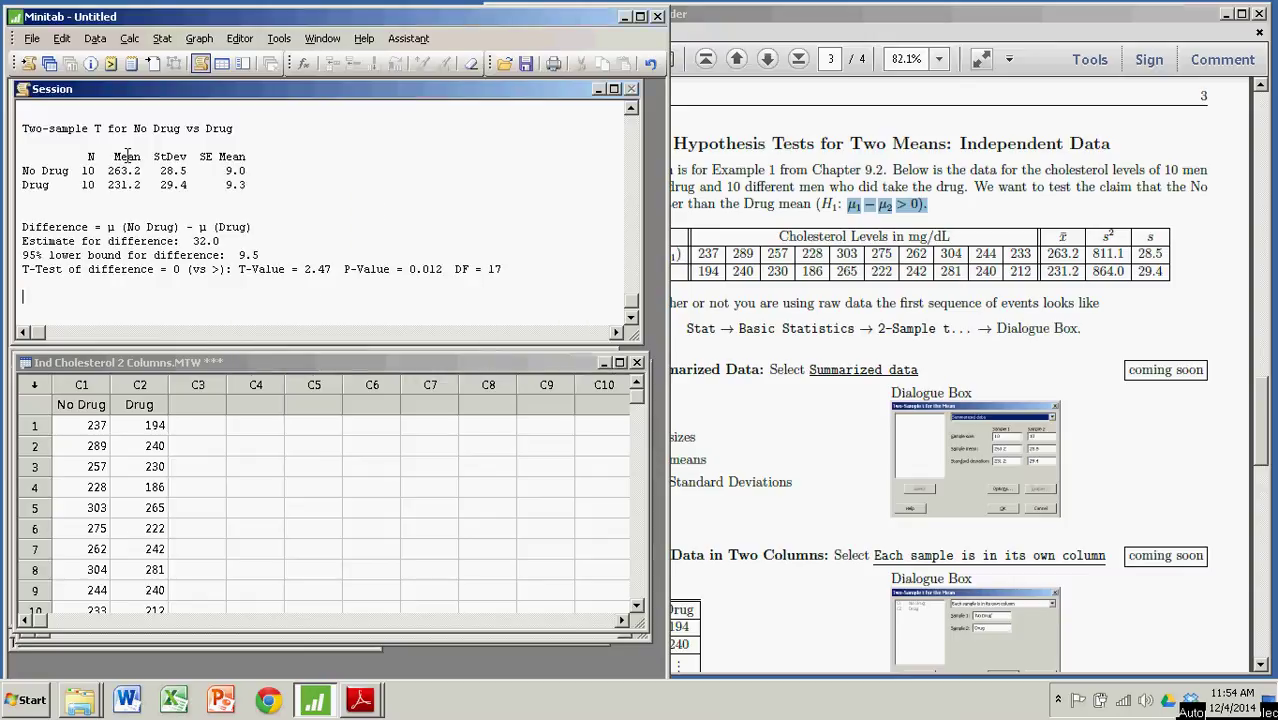
{"action": "left_click_drag", "start_coordinate": [22, 168], "coordinate": [289, 182]}
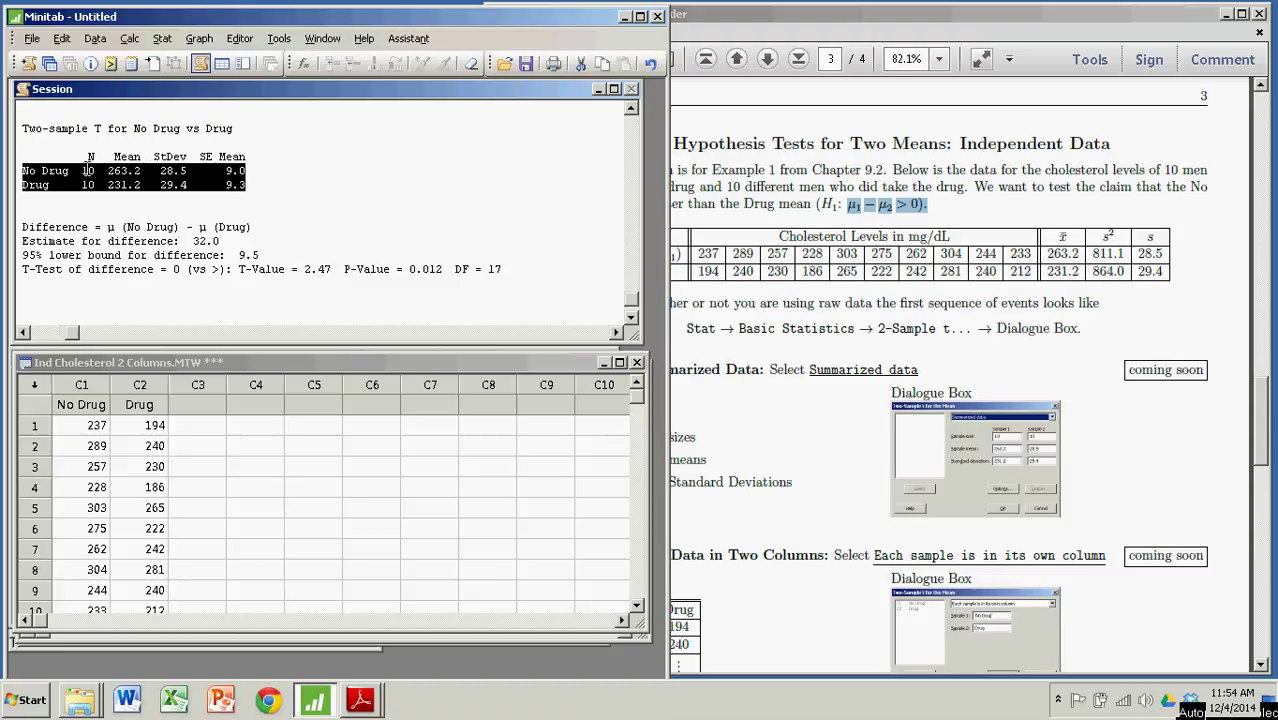
{"action": "left_click_drag", "start_coordinate": [84, 170], "coordinate": [188, 172]}
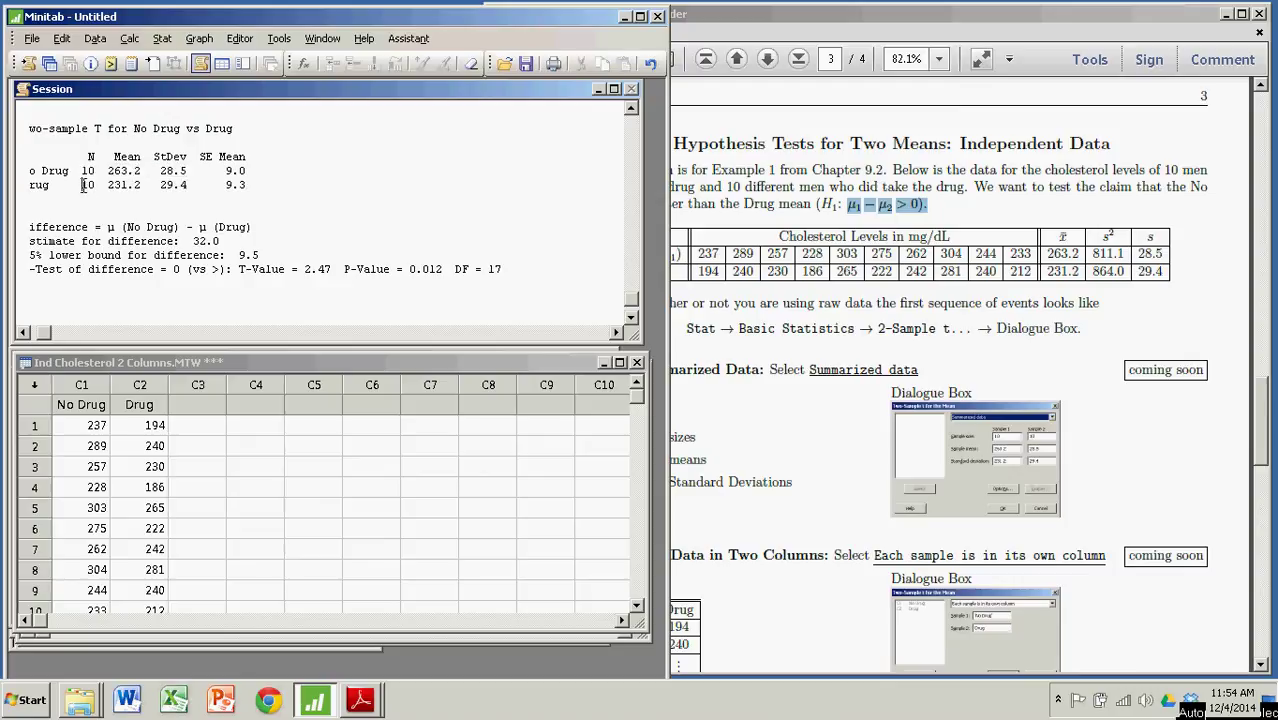
{"action": "left_click_drag", "start_coordinate": [110, 186], "coordinate": [188, 188]}
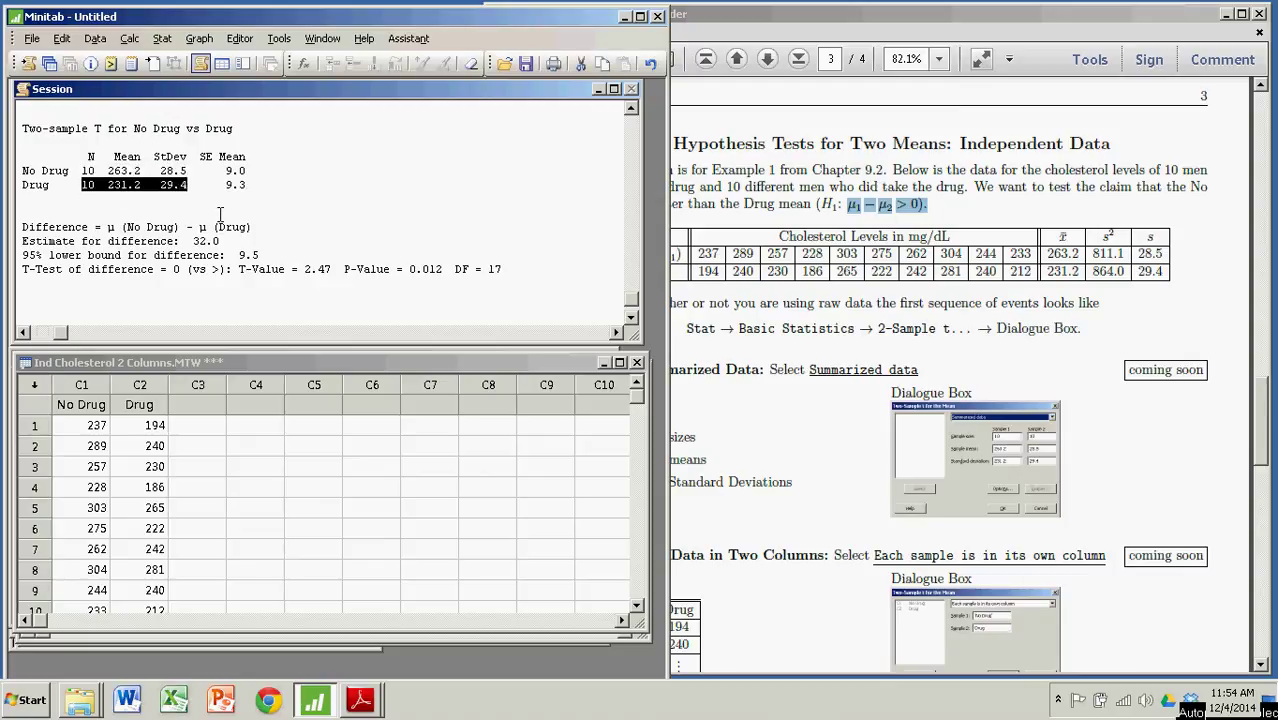
{"action": "left_click", "coordinate": [307, 214]}
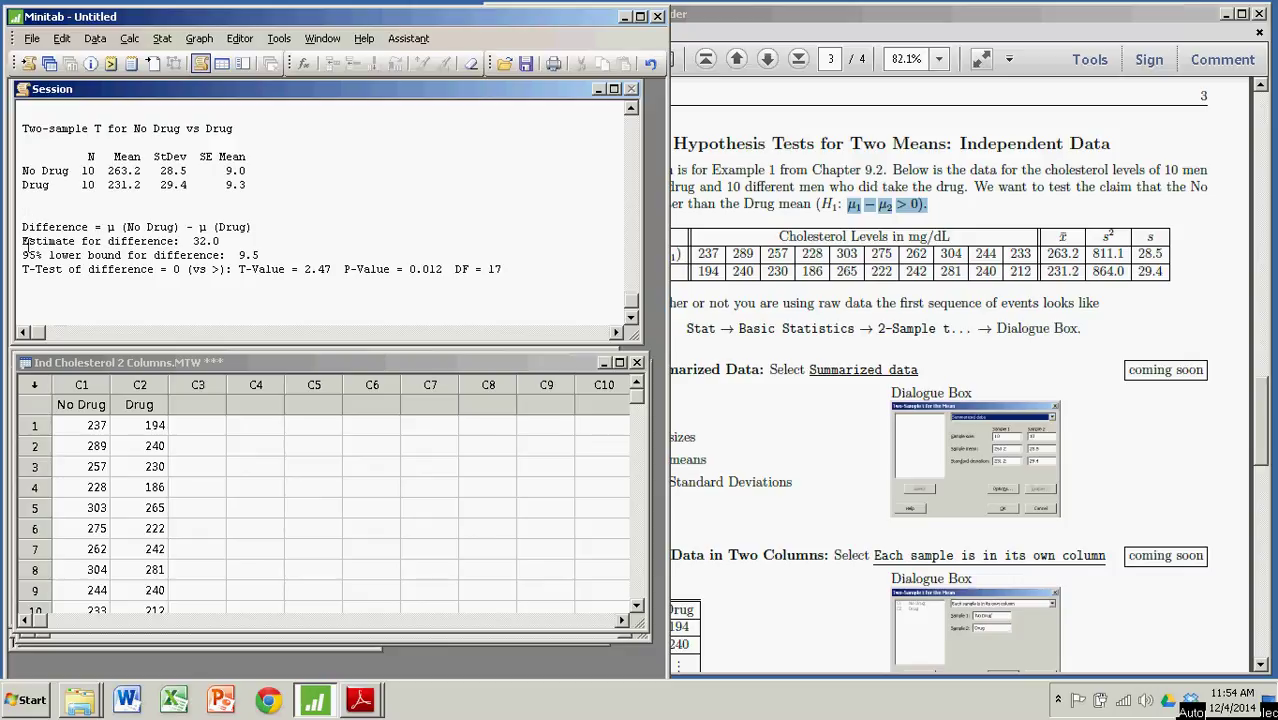
Highlight the 95% lower bound, T-Value 2.47 and P-Value 0.012 in the Session output
{"action": "left_click_drag", "start_coordinate": [25, 256], "coordinate": [258, 256]}
{"action": "left_click_drag", "start_coordinate": [24, 269], "coordinate": [333, 269]}
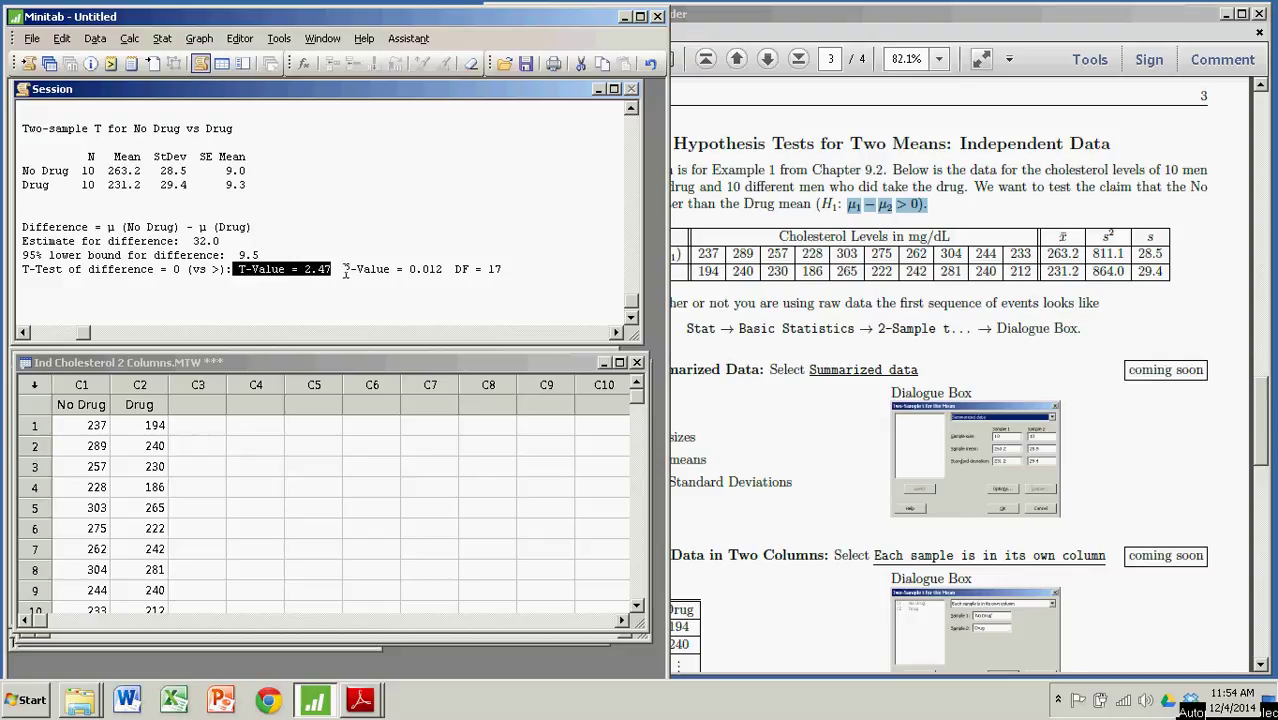
{"action": "left_click_drag", "start_coordinate": [343, 269], "coordinate": [442, 270]}
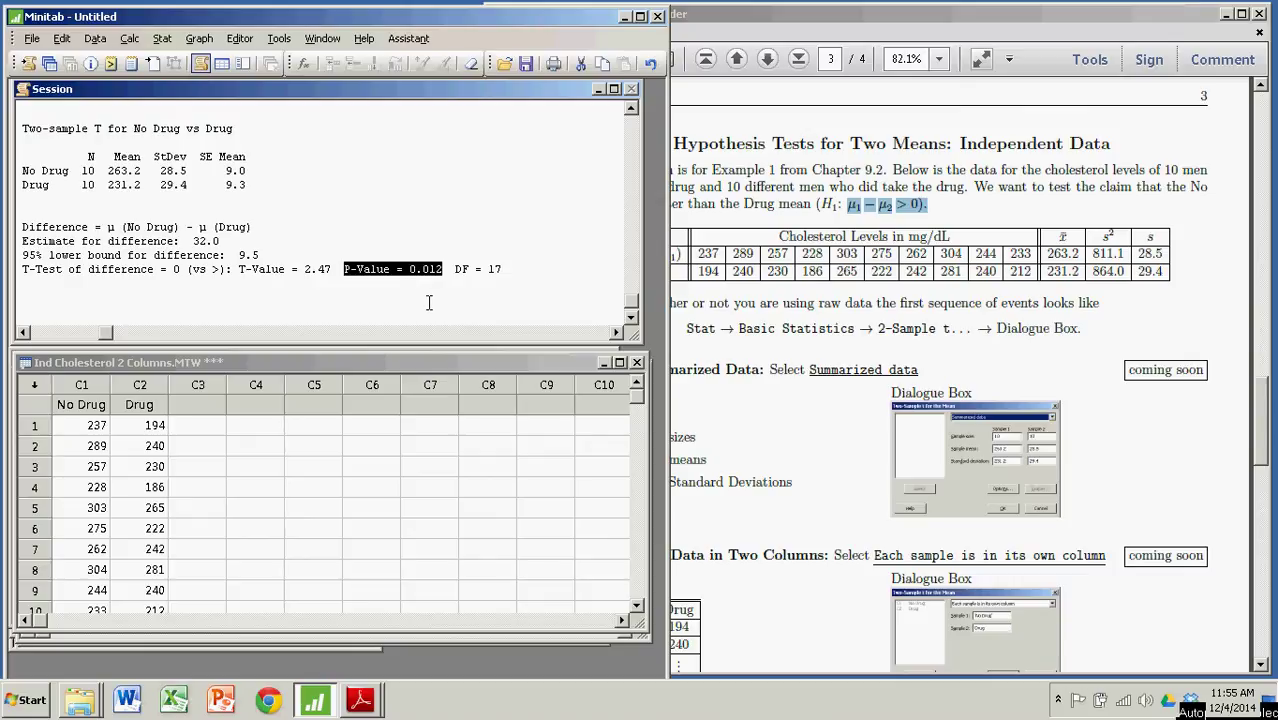
{"action": "left_click", "coordinate": [745, 214]}
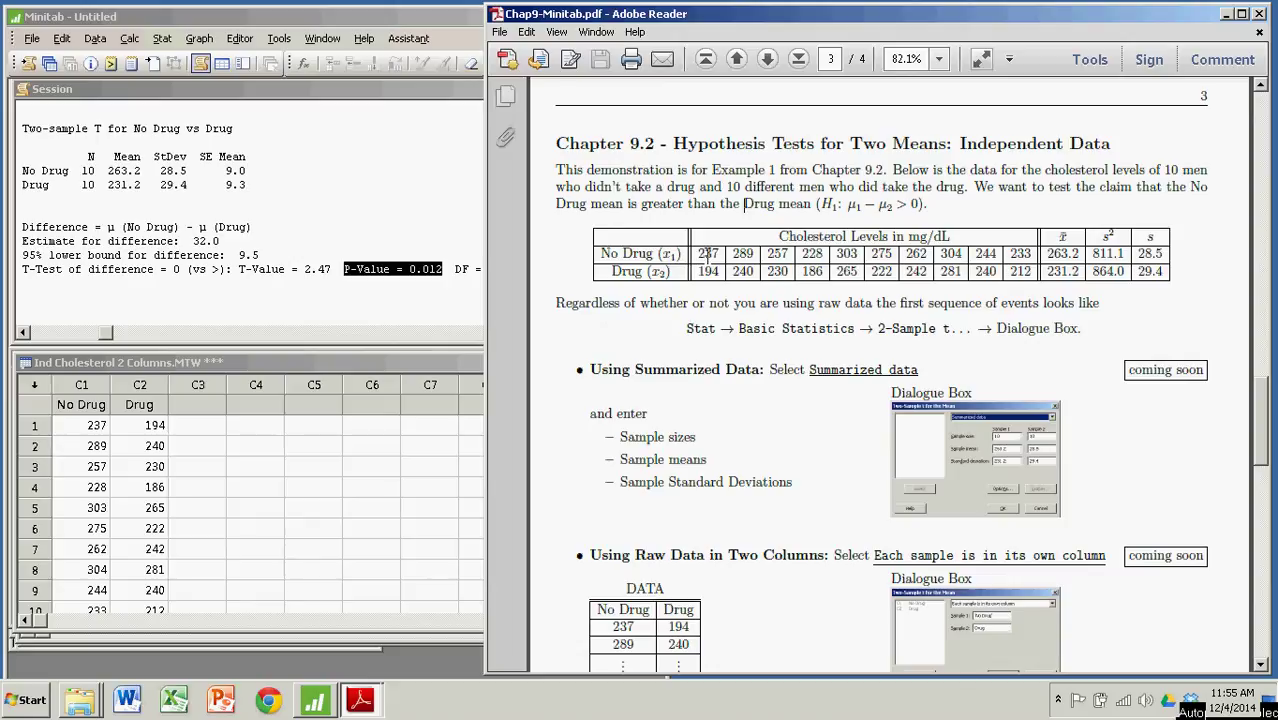
{"action": "left_click_drag", "start_coordinate": [707, 254], "coordinate": [995, 258]}
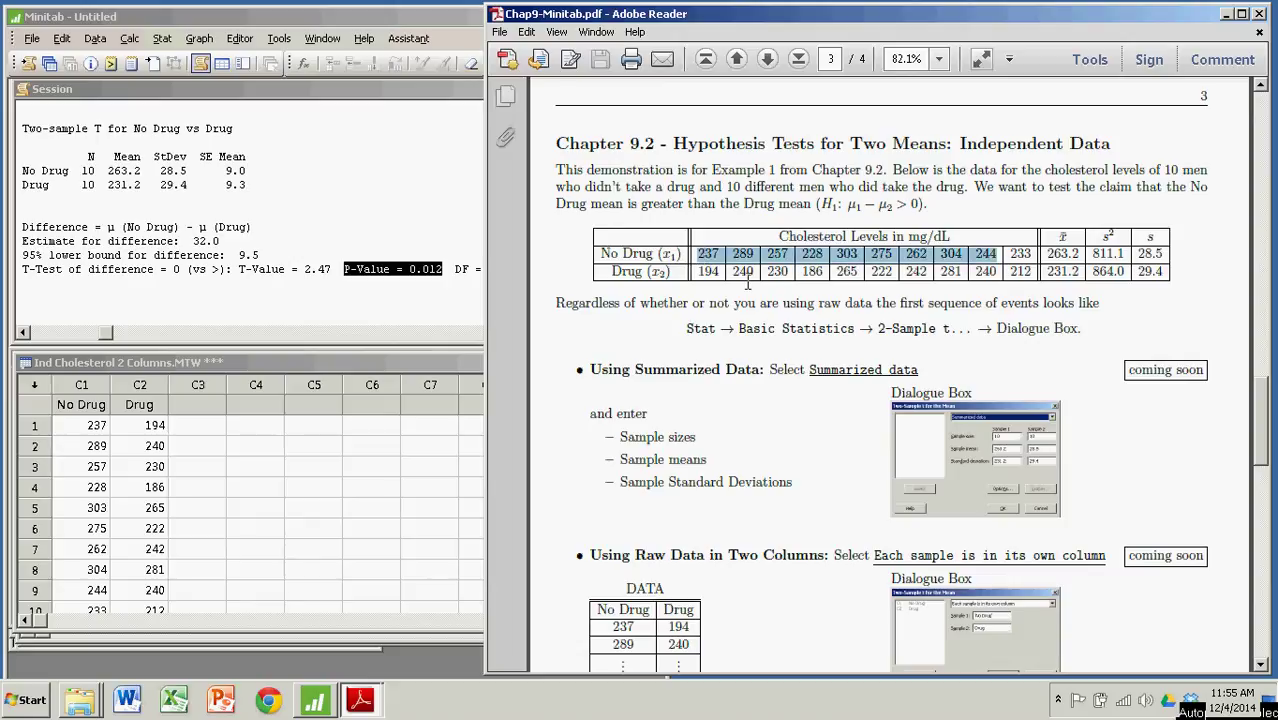
{"action": "left_click_drag", "start_coordinate": [700, 271], "coordinate": [995, 272]}
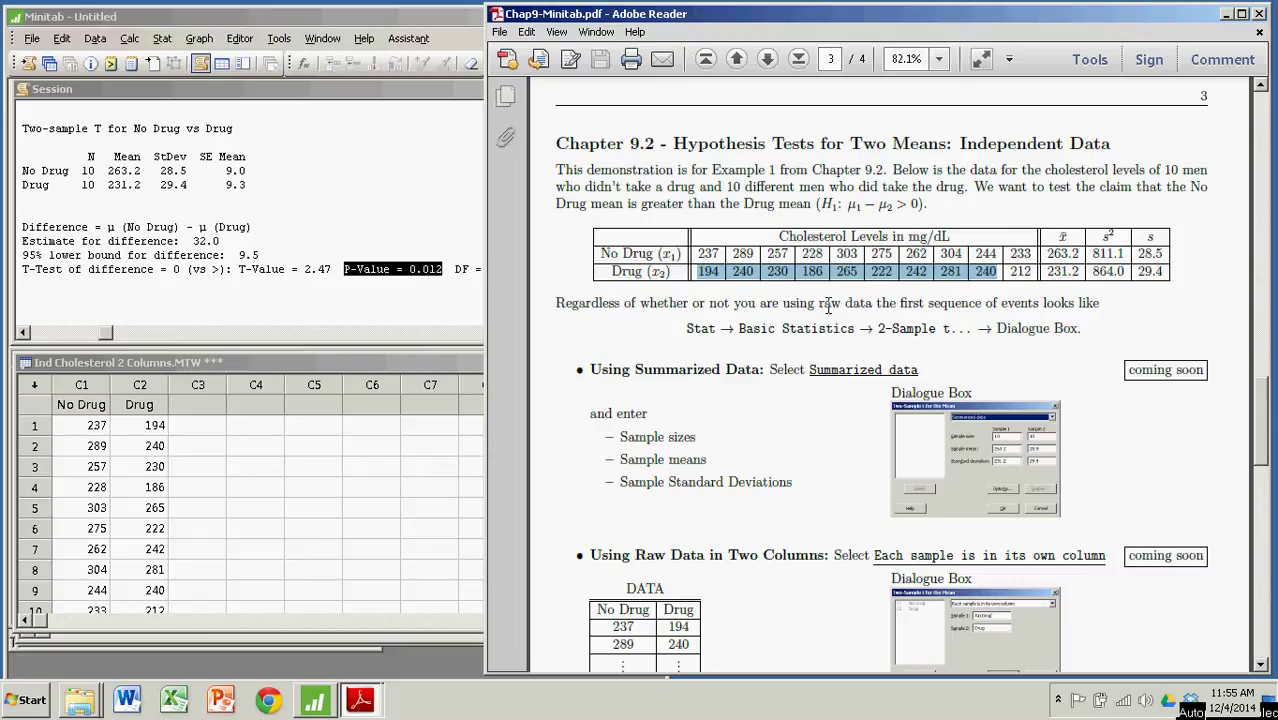
{"action": "left_click", "coordinate": [392, 20]}
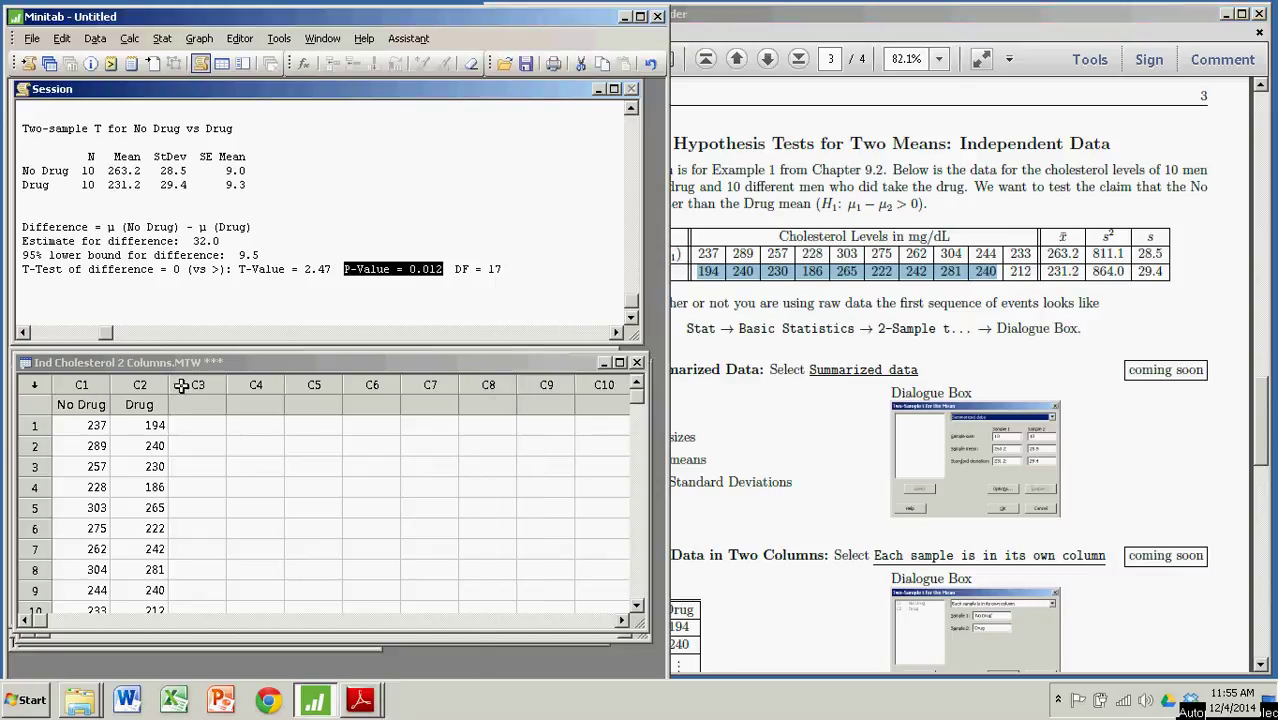
{"action": "left_click", "coordinate": [818, 338]}
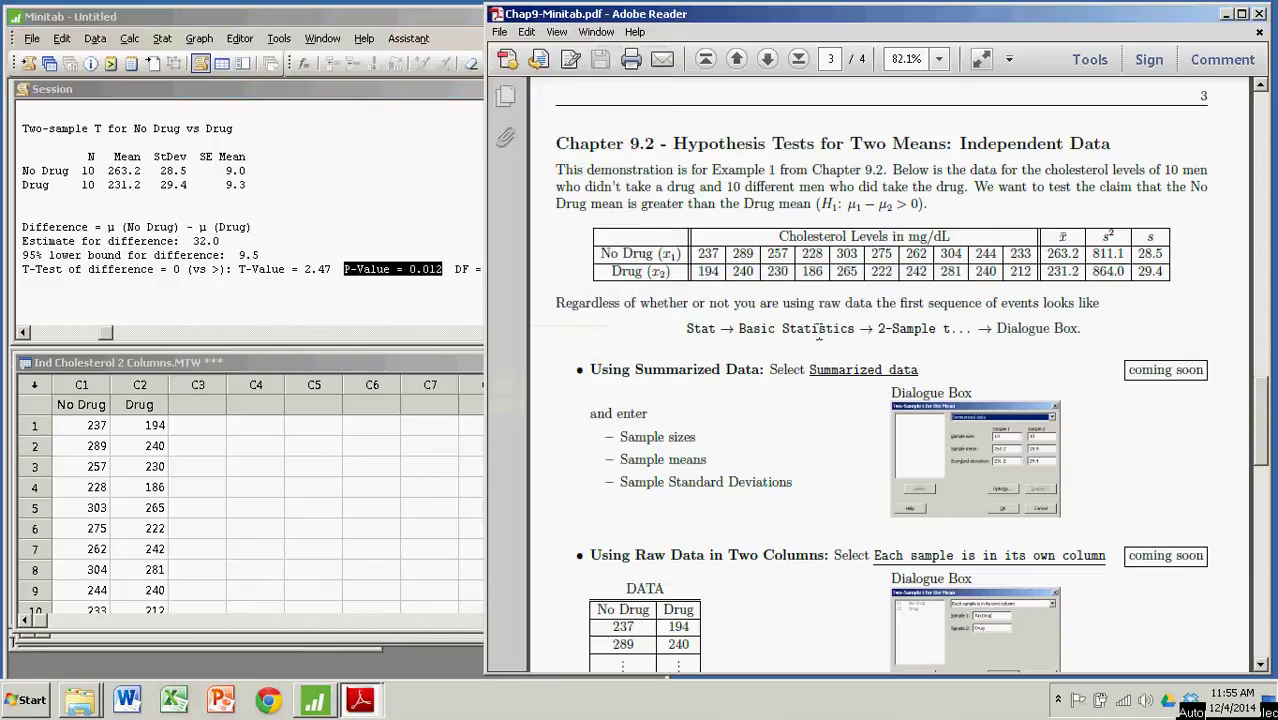
{"action": "left_click", "coordinate": [352, 180]}
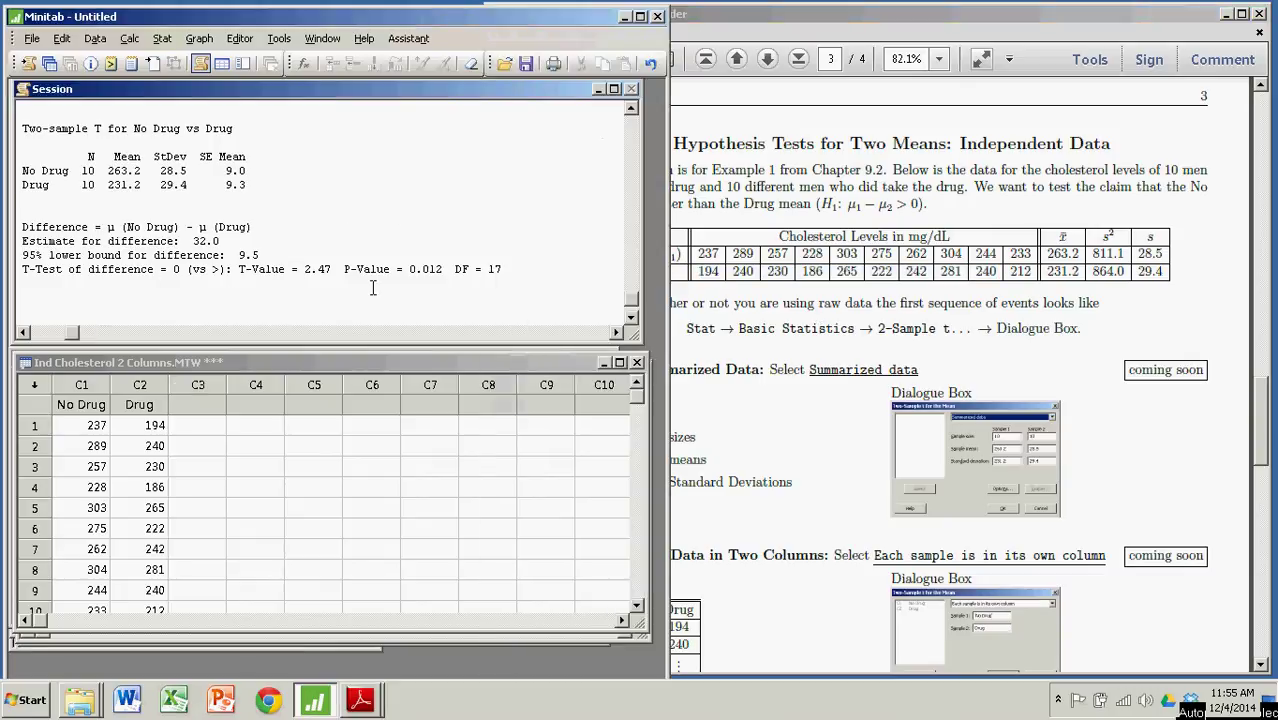
{"action": "left_click_drag", "start_coordinate": [344, 269], "coordinate": [443, 307]}
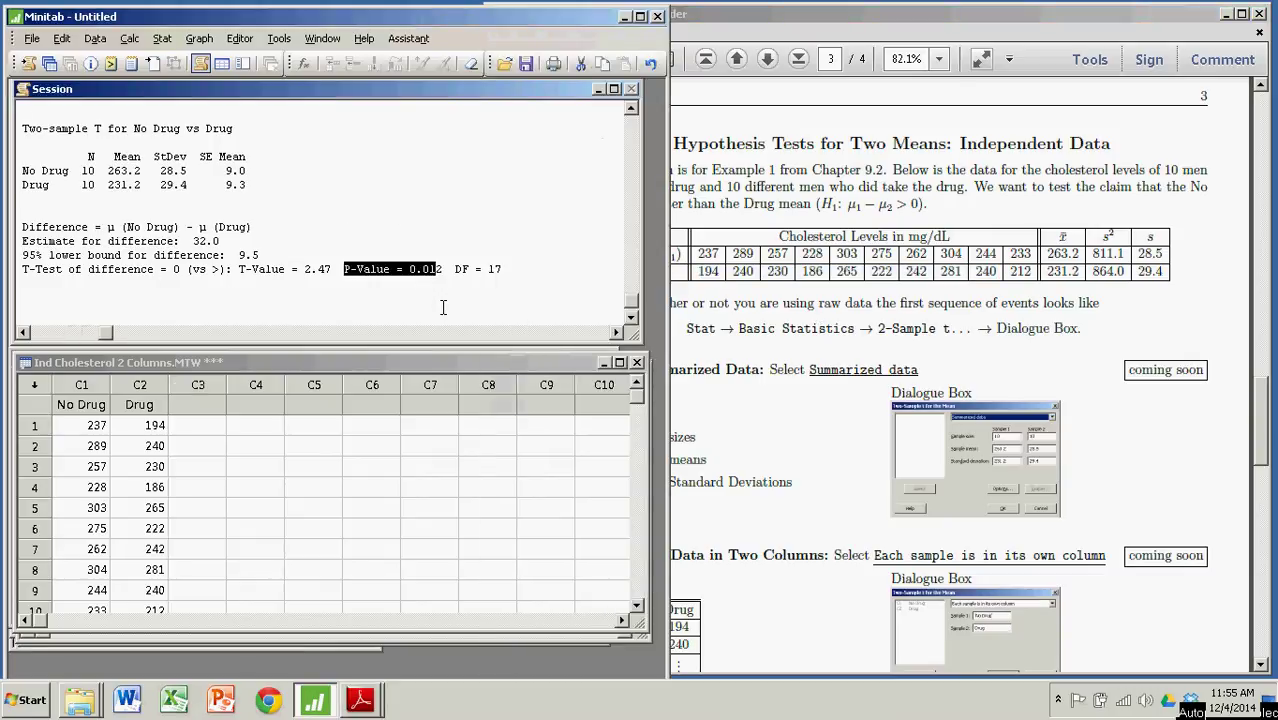
{"action": "left_click", "coordinate": [445, 214]}
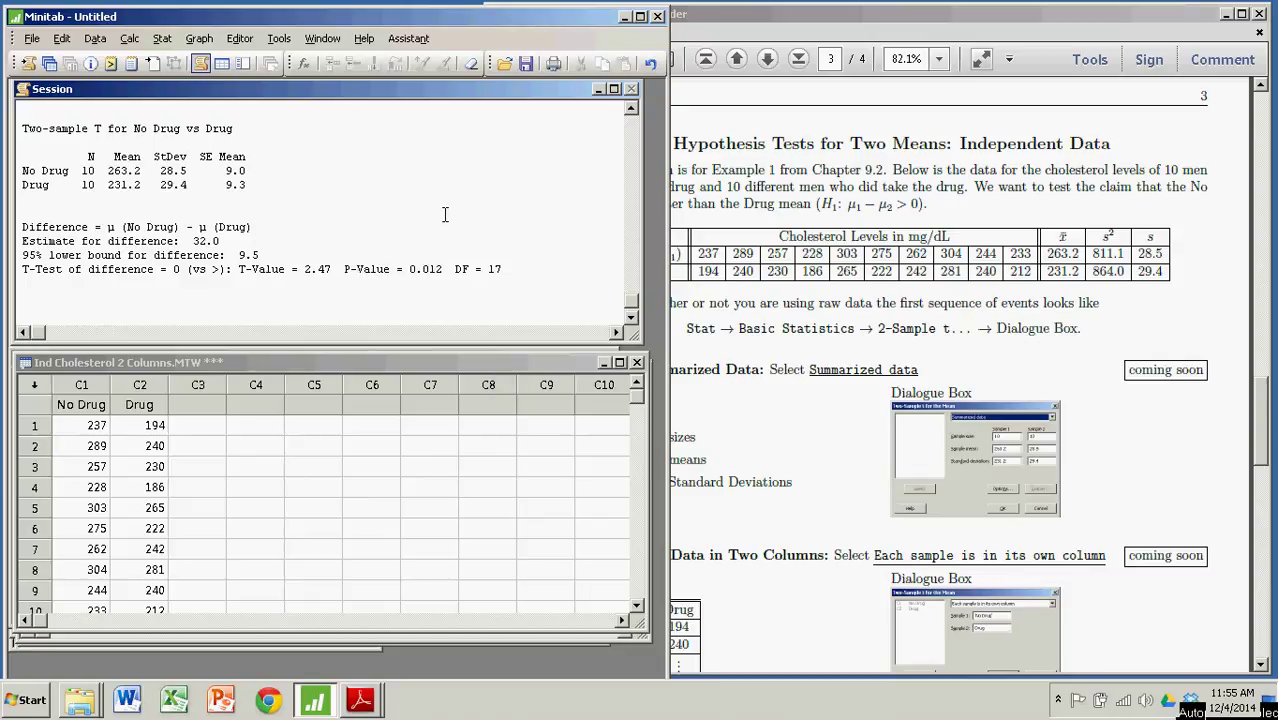